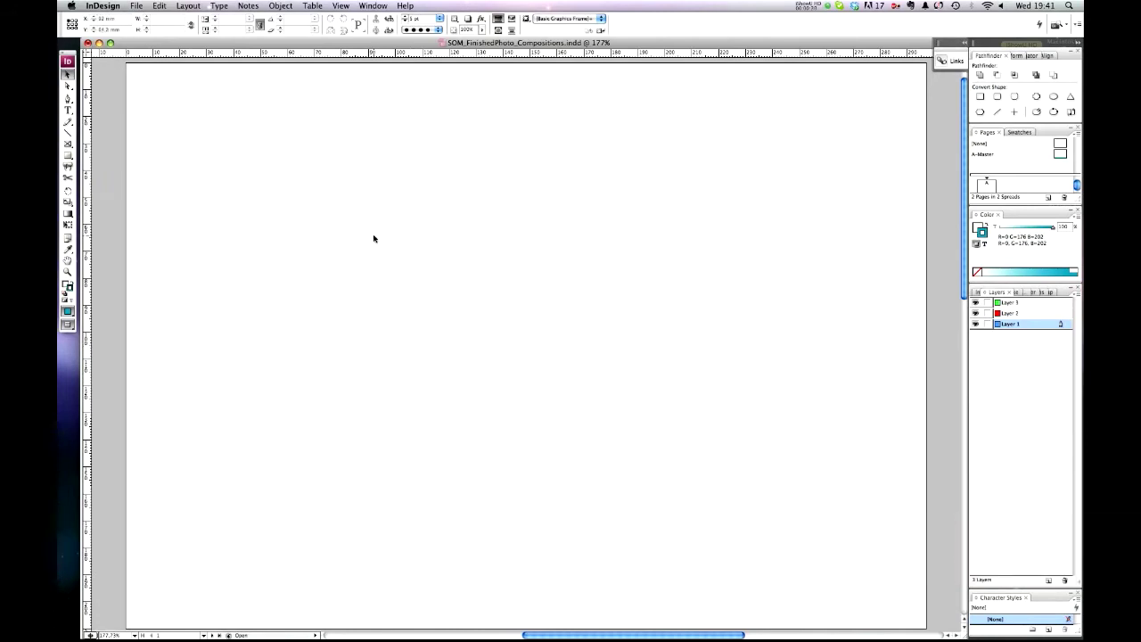
# Place DaisyCutout_v2.psd with its Foreground copy 2 layer turned off in the import options
pyautogui.press('super+d')
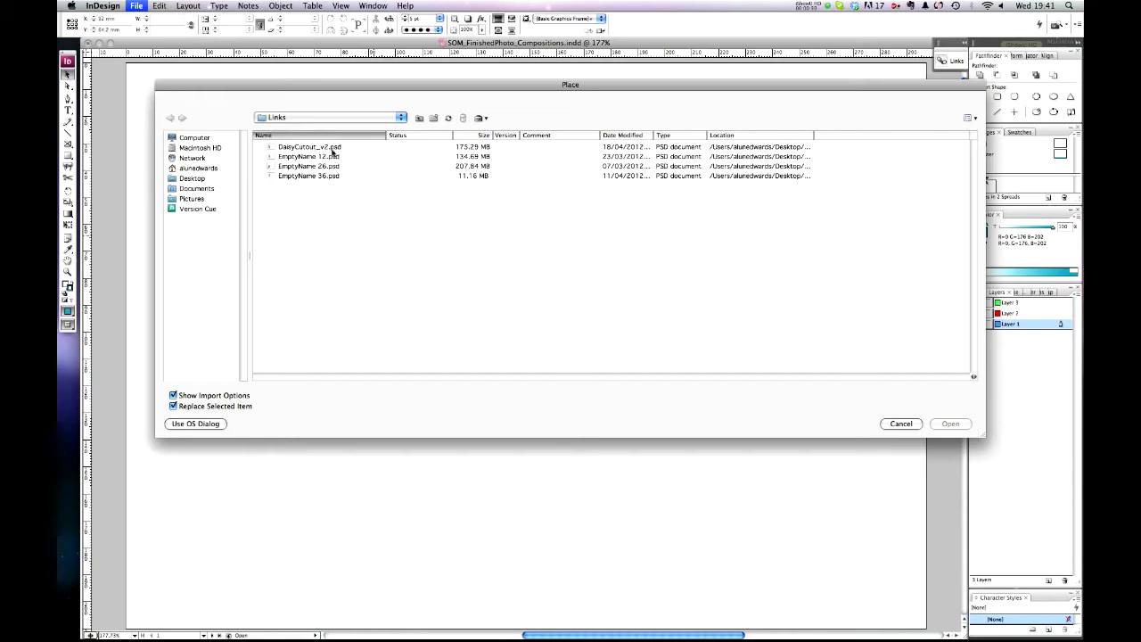
pyautogui.click(329, 148)
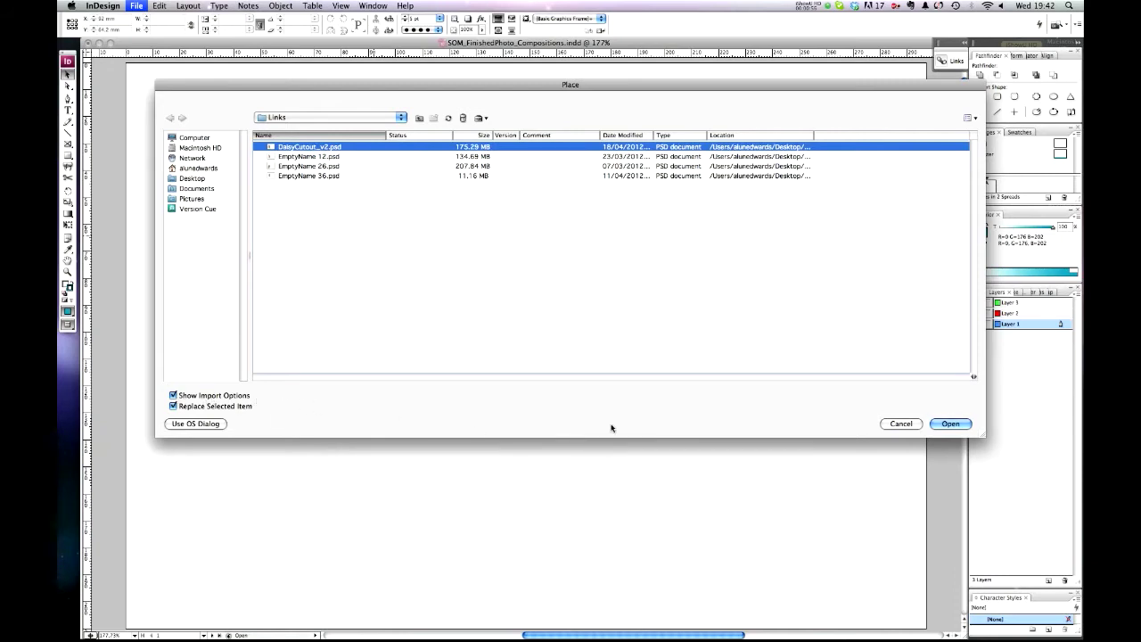
pyautogui.click(951, 425)
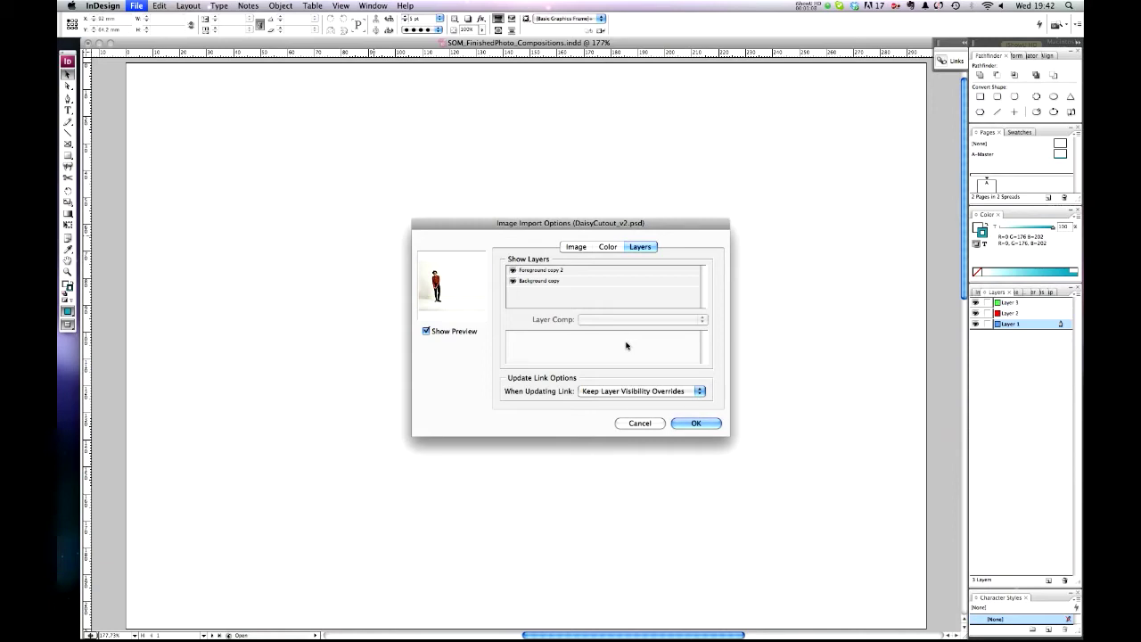
pyautogui.click(512, 271)
pyautogui.click(696, 423)
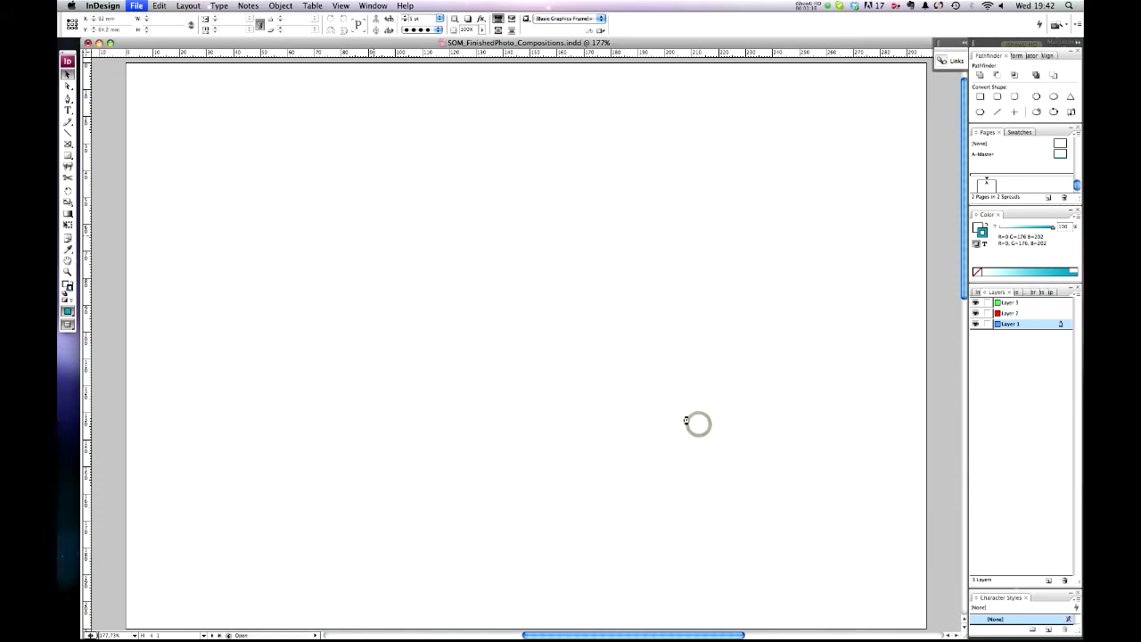
# Drop the photo onto the page, scale it to 75% twice, and nudge it right and up
pyautogui.click(170, 101)
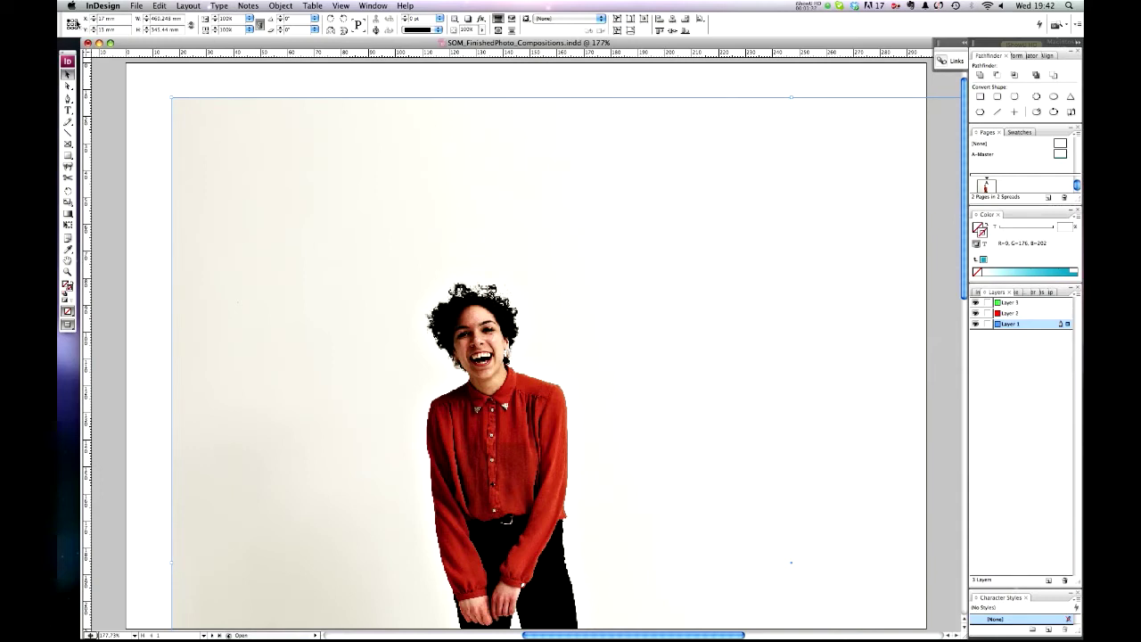
pyautogui.click(250, 19)
pyautogui.click(244, 82)
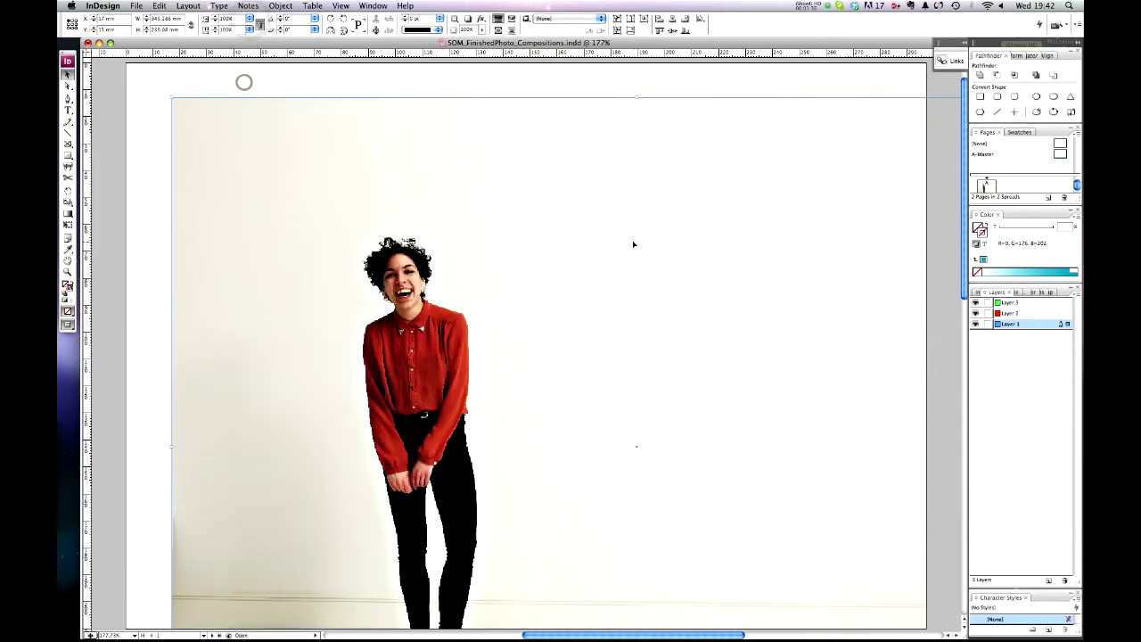
pyautogui.click(250, 19)
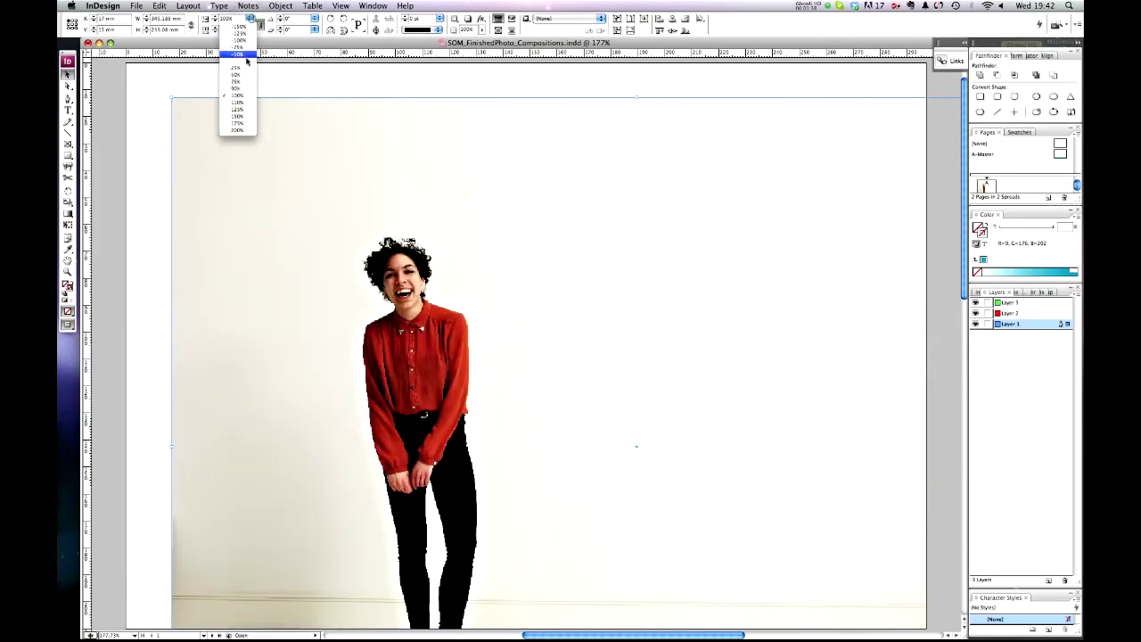
pyautogui.click(242, 81)
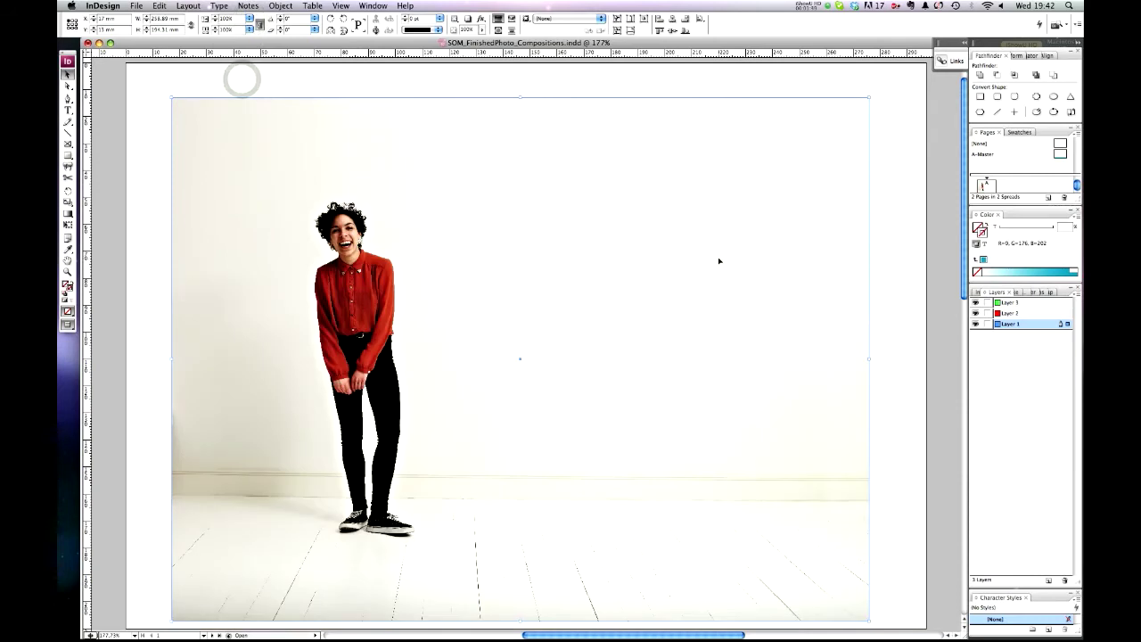
pyautogui.moveTo(718, 261); pyautogui.dragTo(728, 254)
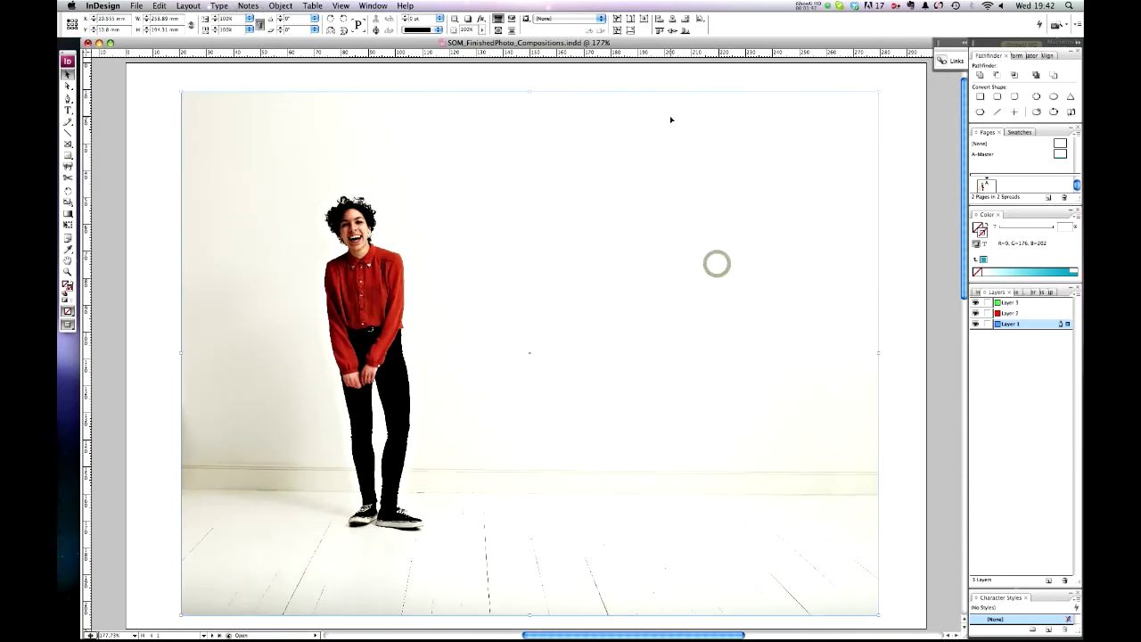
# Rename Layer 1 to Background
pyautogui.click(1010, 324)
pyautogui.doubleClick(1009, 324)
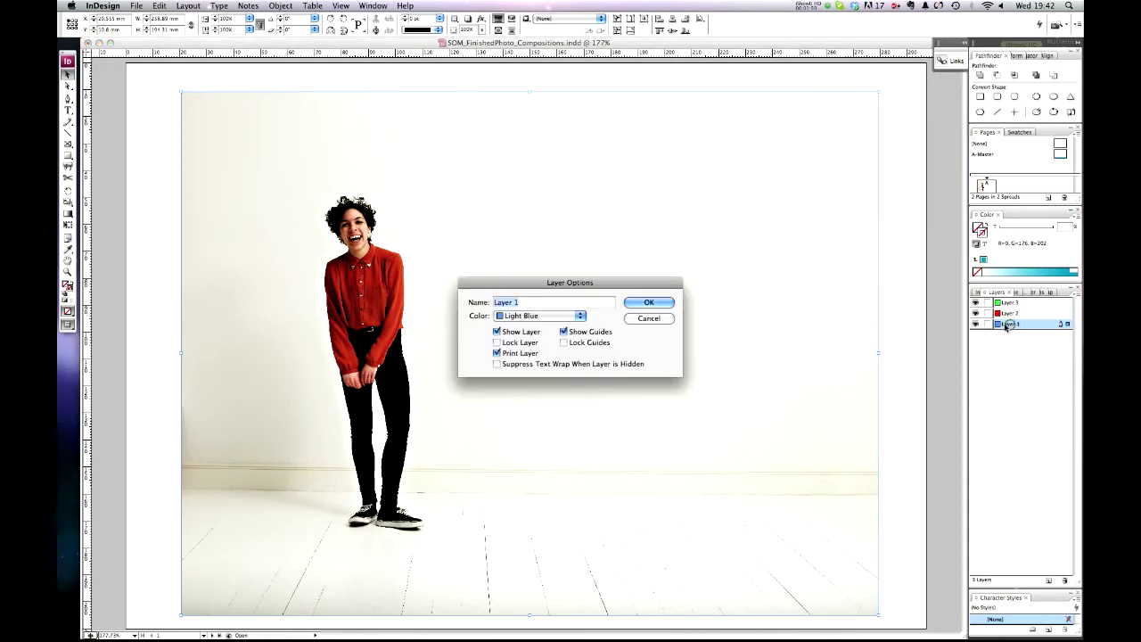
pyautogui.write('Background')
pyautogui.click(664, 303)
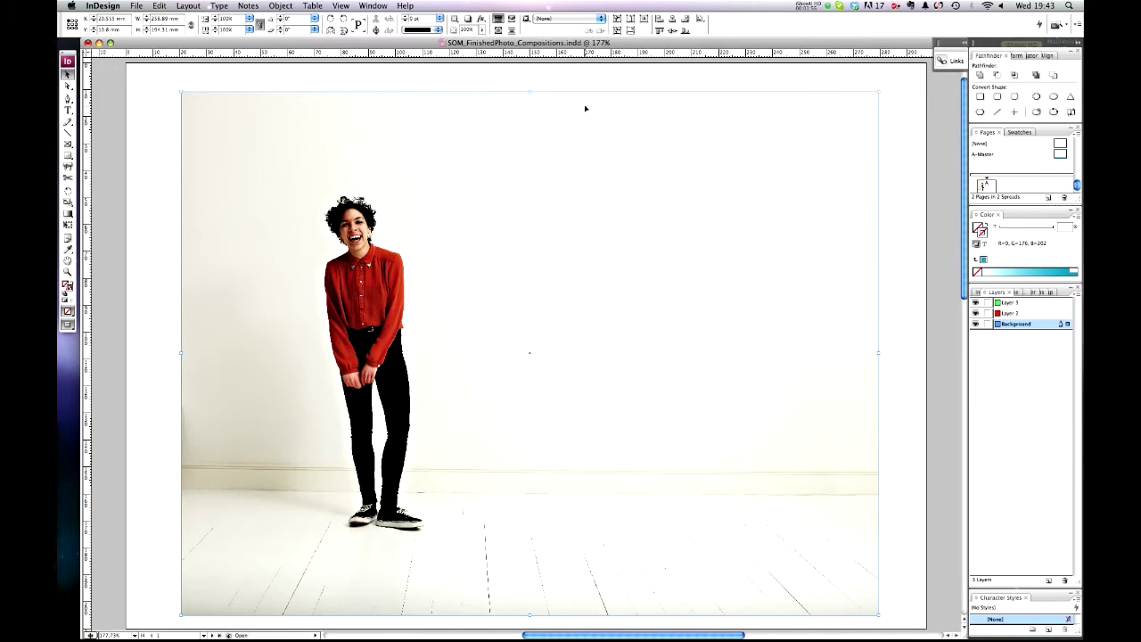
# Centre the photo horizontally and vertically relative to the page, then deselect it
pyautogui.click(698, 18)
pyautogui.click(729, 39)
pyautogui.click(672, 18)
pyautogui.click(675, 31)
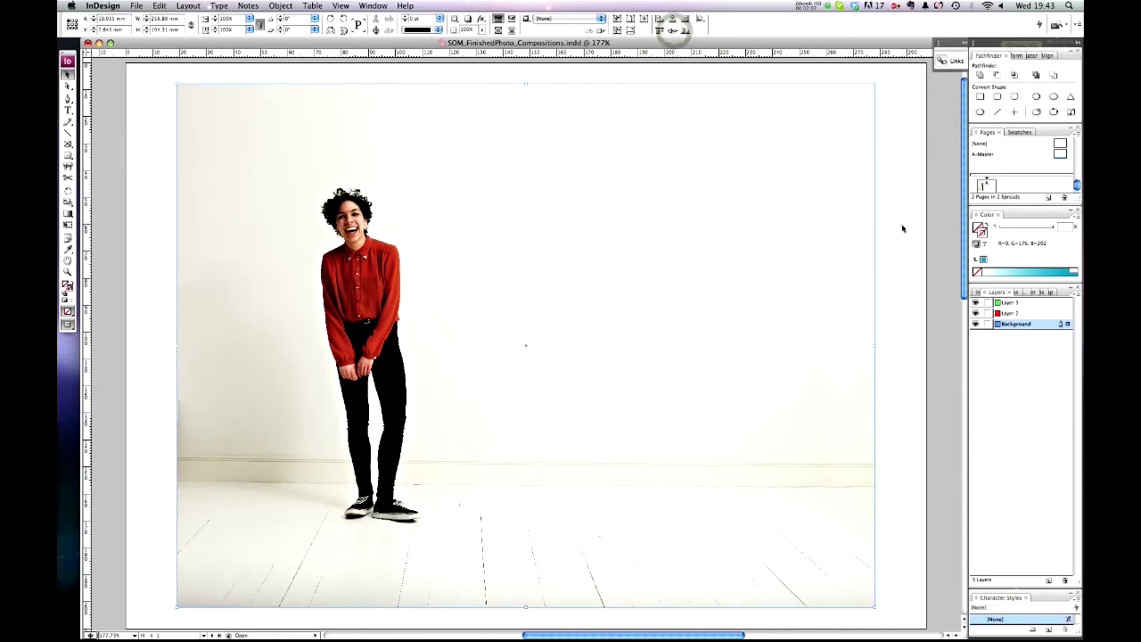
pyautogui.click(902, 227)
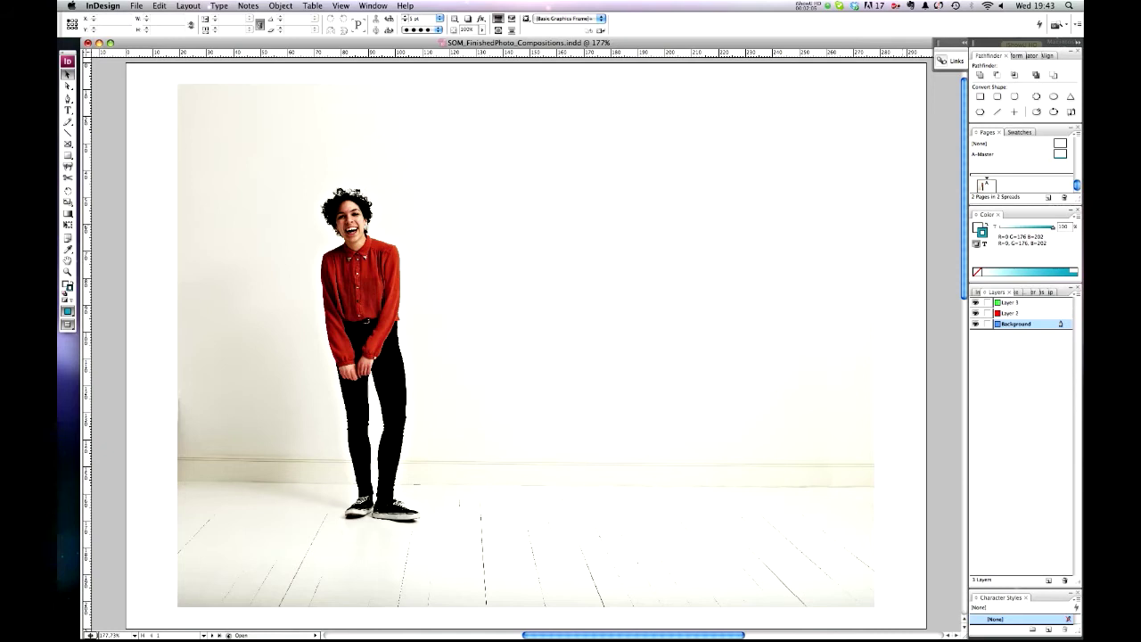
# Select the photo, lock the Background layer, and work with the photo copy on Layer 2
pyautogui.click(902, 228)
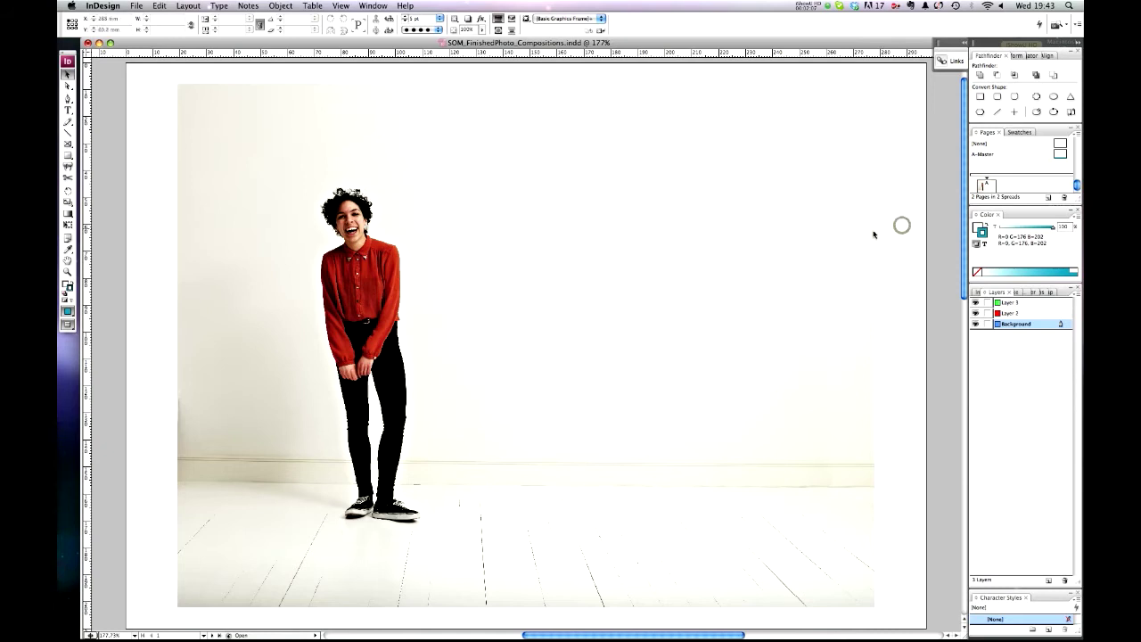
pyautogui.click(454, 248)
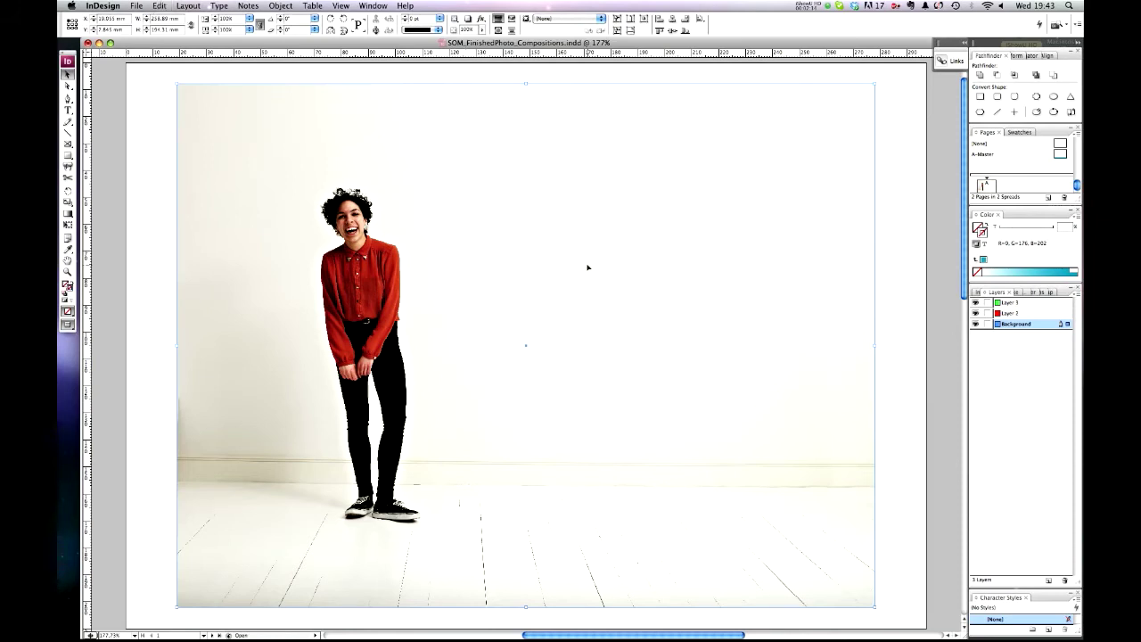
pyautogui.click(985, 324)
pyautogui.click(1030, 314)
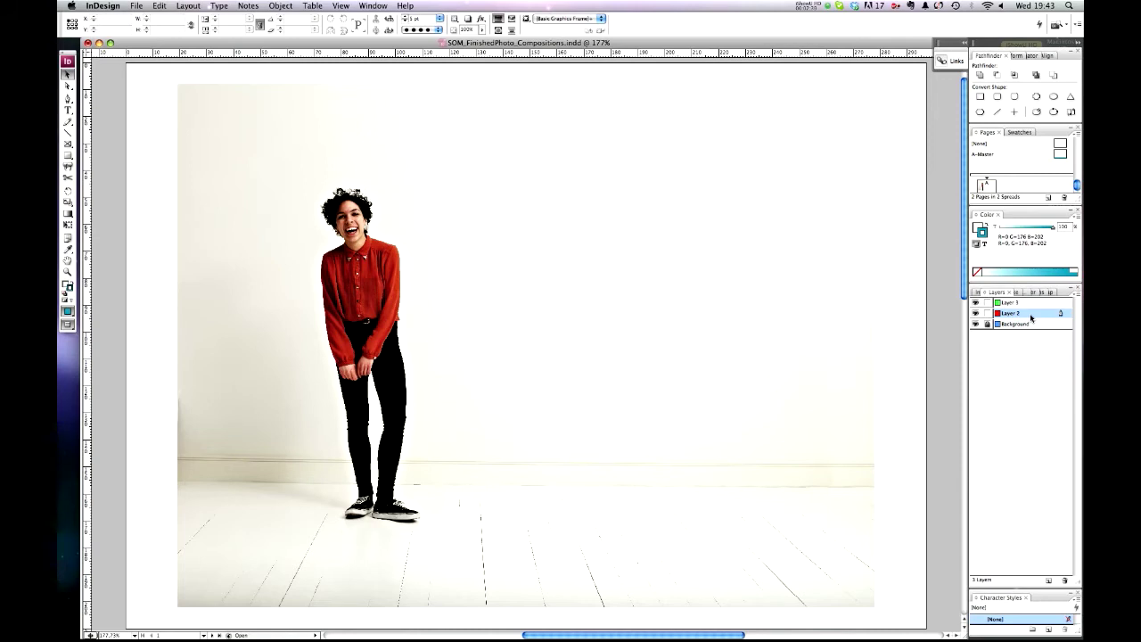
pyautogui.keyDown('alt'); pyautogui.click(1031, 315); pyautogui.keyUp('alt')
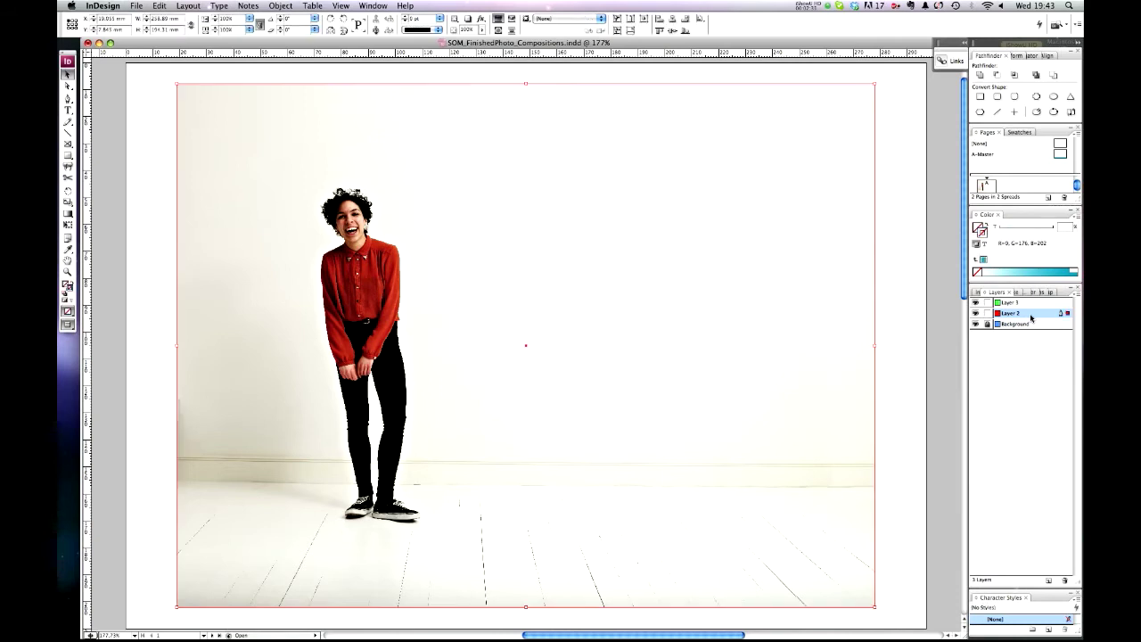
# Relink the second DaisyCutout_v2.psd link to Links/DaisyCutout_v2.psd with its Background copy layer hidden
pyautogui.click(954, 65)
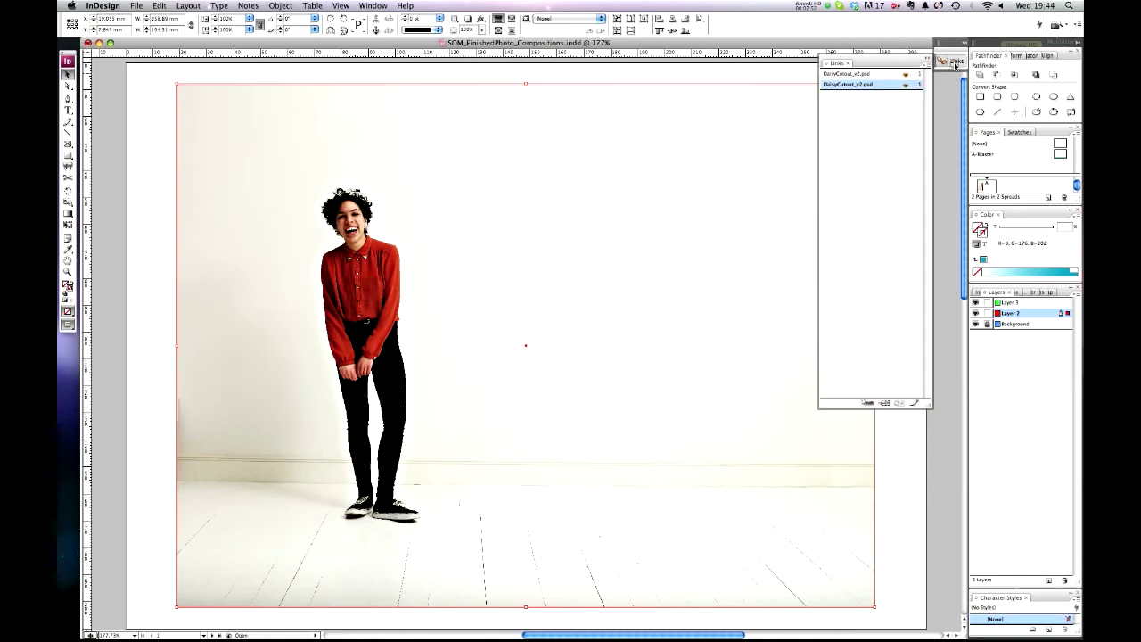
pyautogui.rightClick(895, 87)
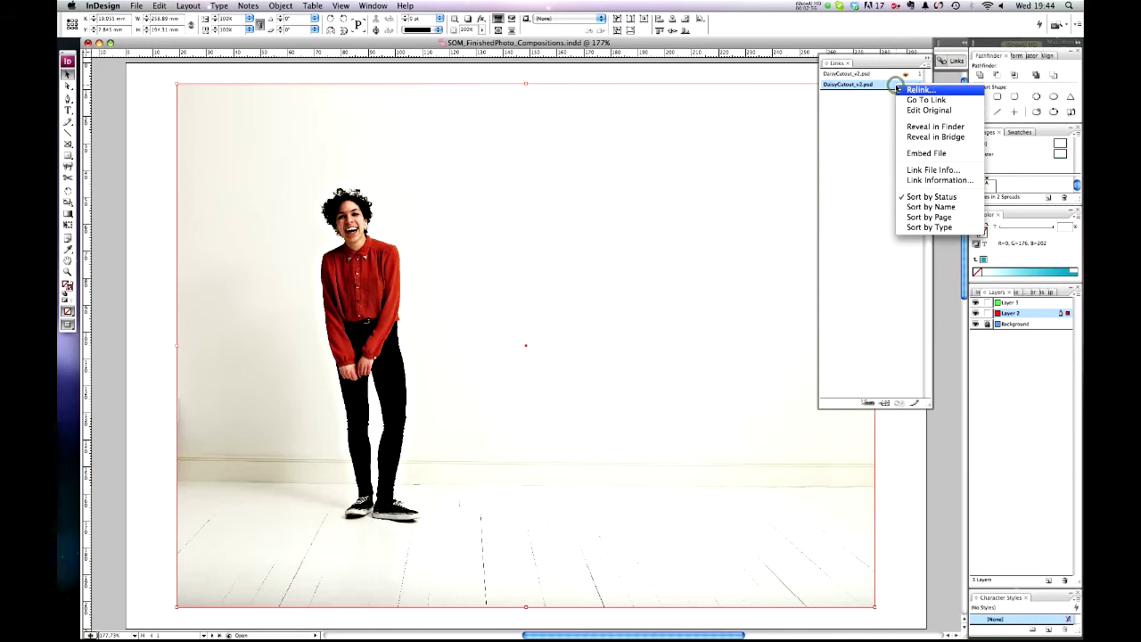
pyautogui.click(898, 90)
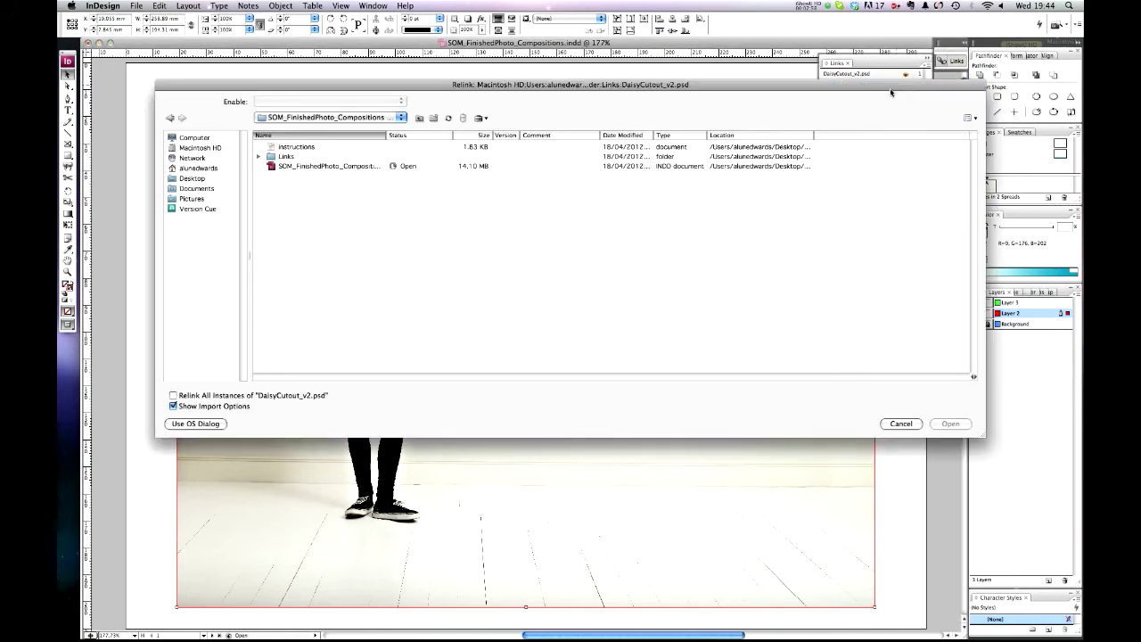
pyautogui.click(285, 157)
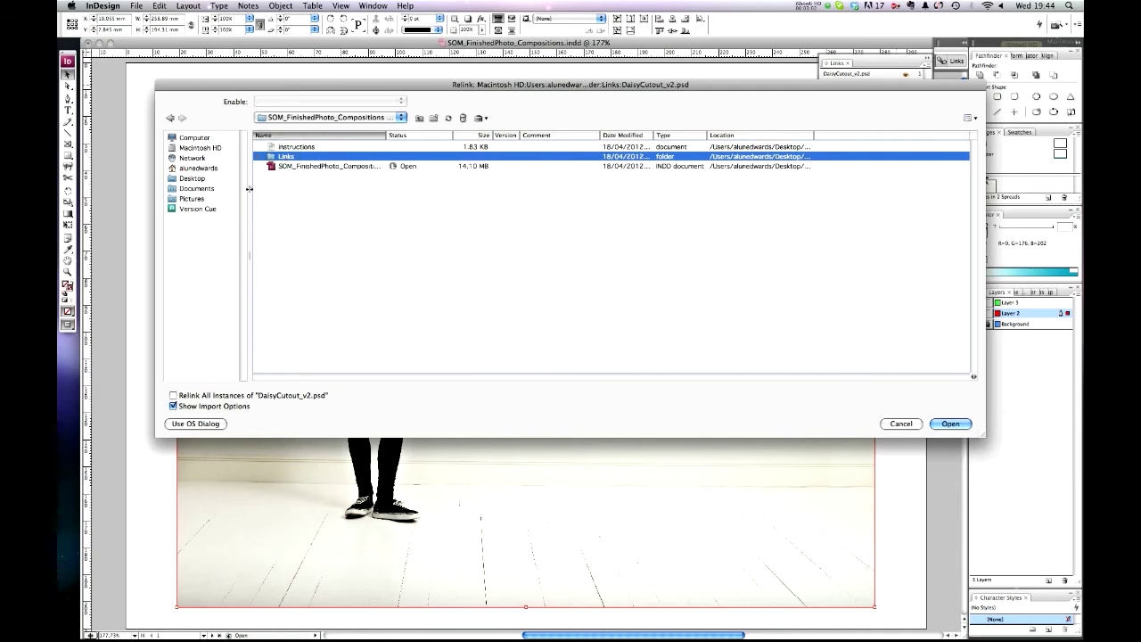
pyautogui.doubleClick(291, 157)
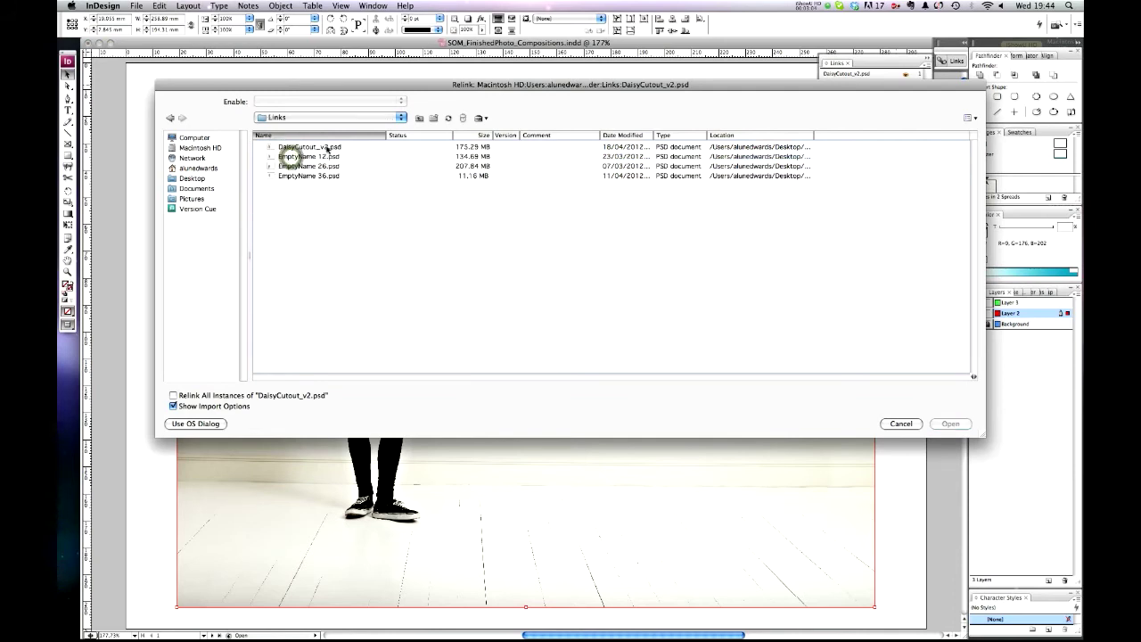
pyautogui.click(287, 147)
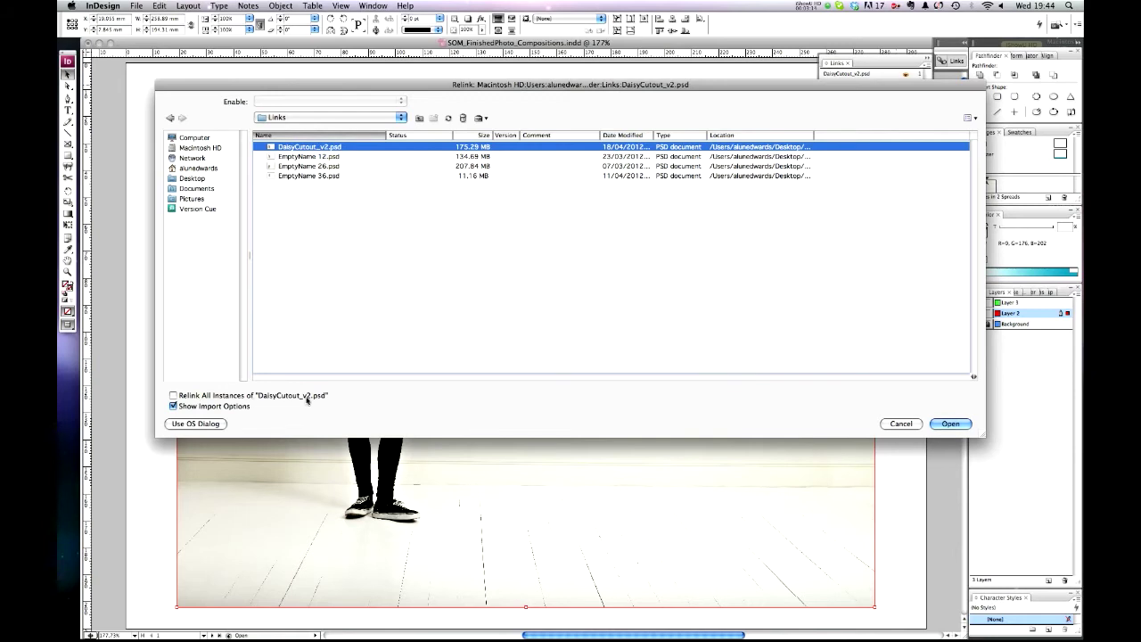
pyautogui.click(947, 425)
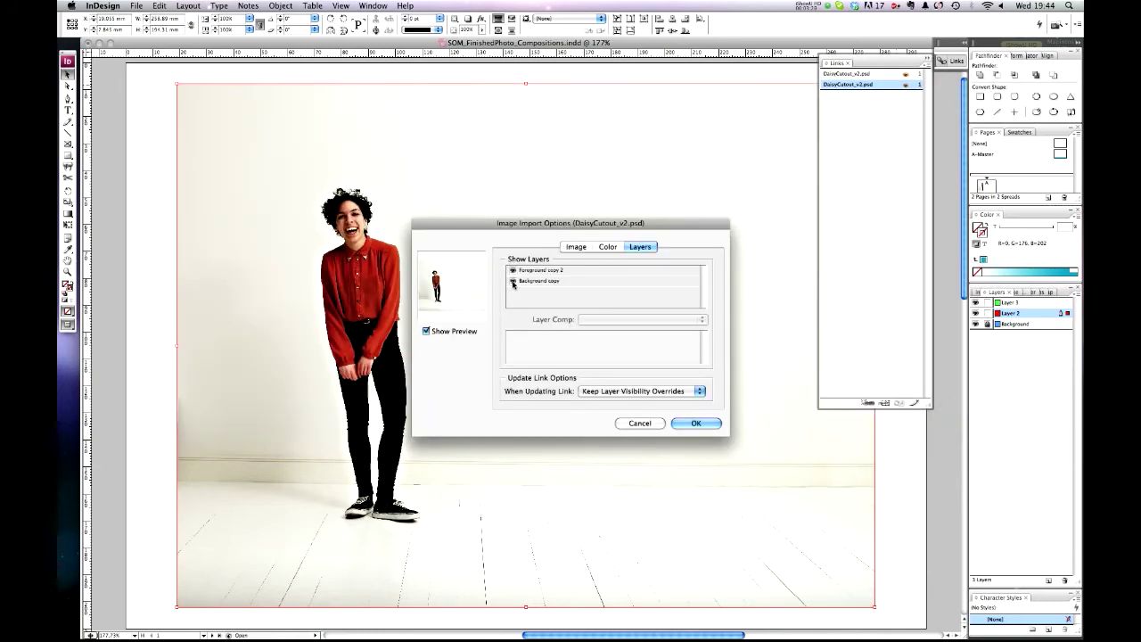
pyautogui.click(512, 282)
pyautogui.click(692, 424)
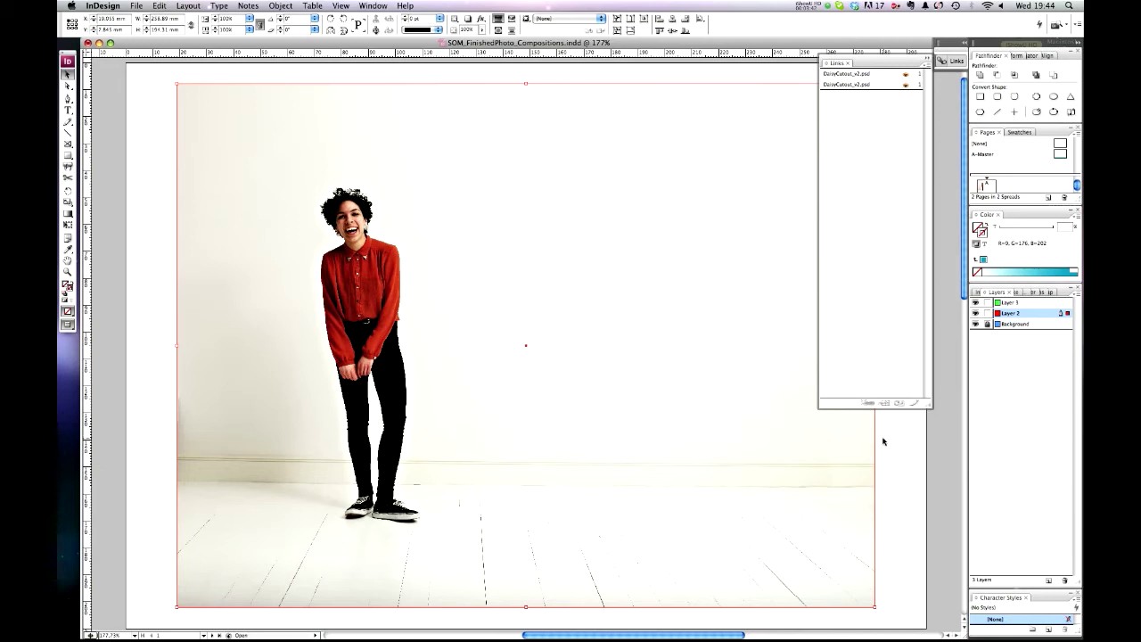
# Marquee-select and copy all the cyan line artwork on page 2, then return to page 1
pyautogui.click(879, 61)
pyautogui.click(884, 437)
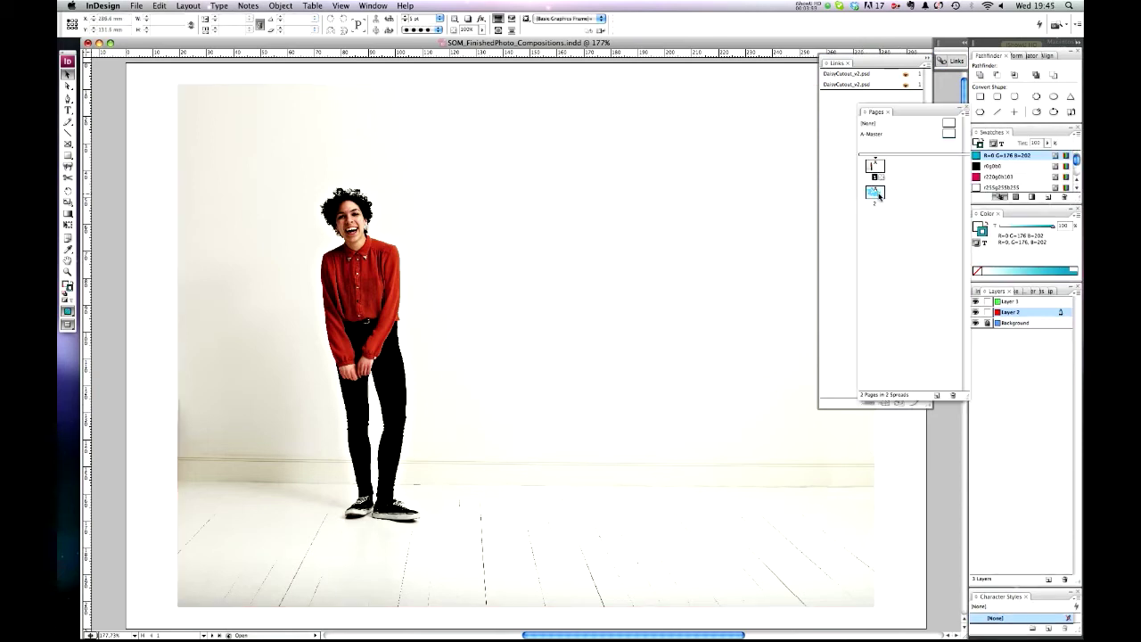
pyautogui.doubleClick(875, 191)
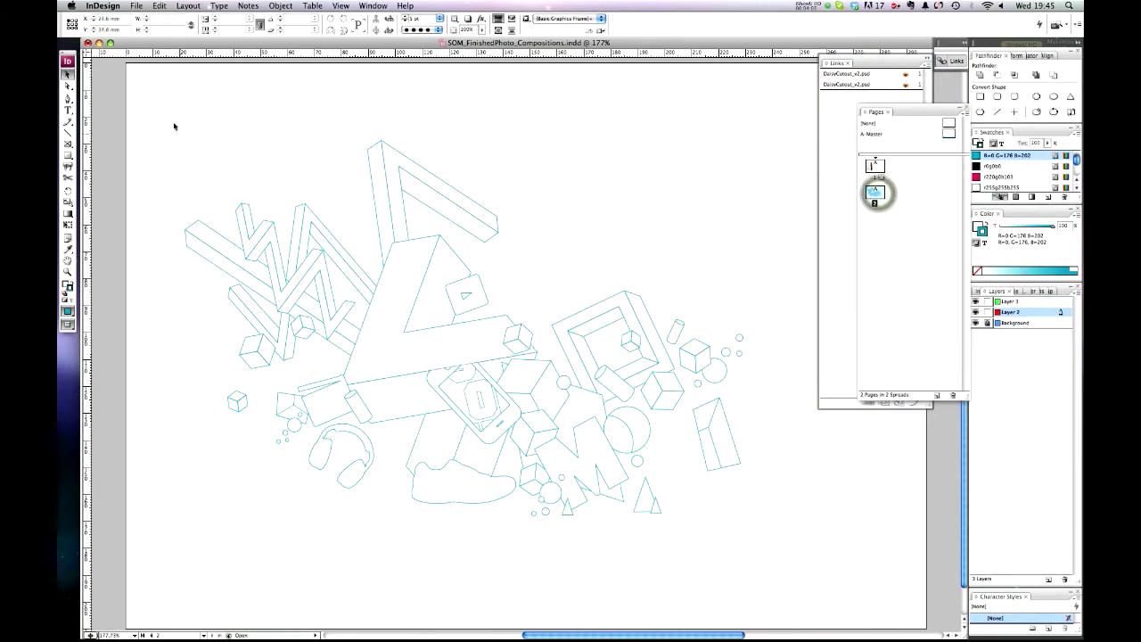
pyautogui.moveTo(146, 106); pyautogui.dragTo(788, 560)
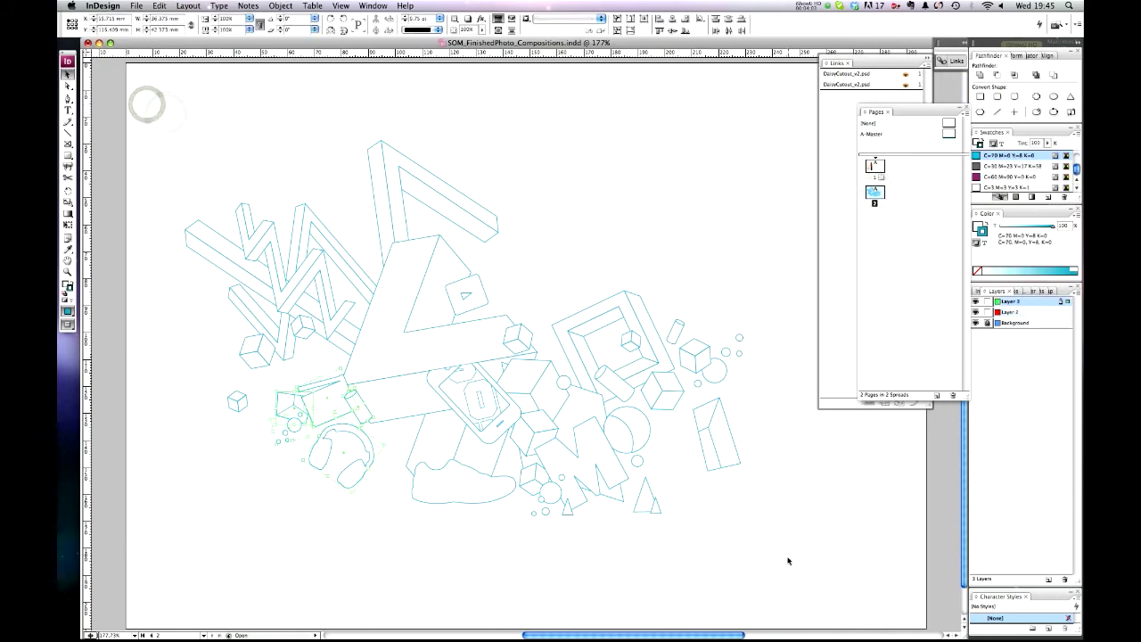
pyautogui.click(986, 325)
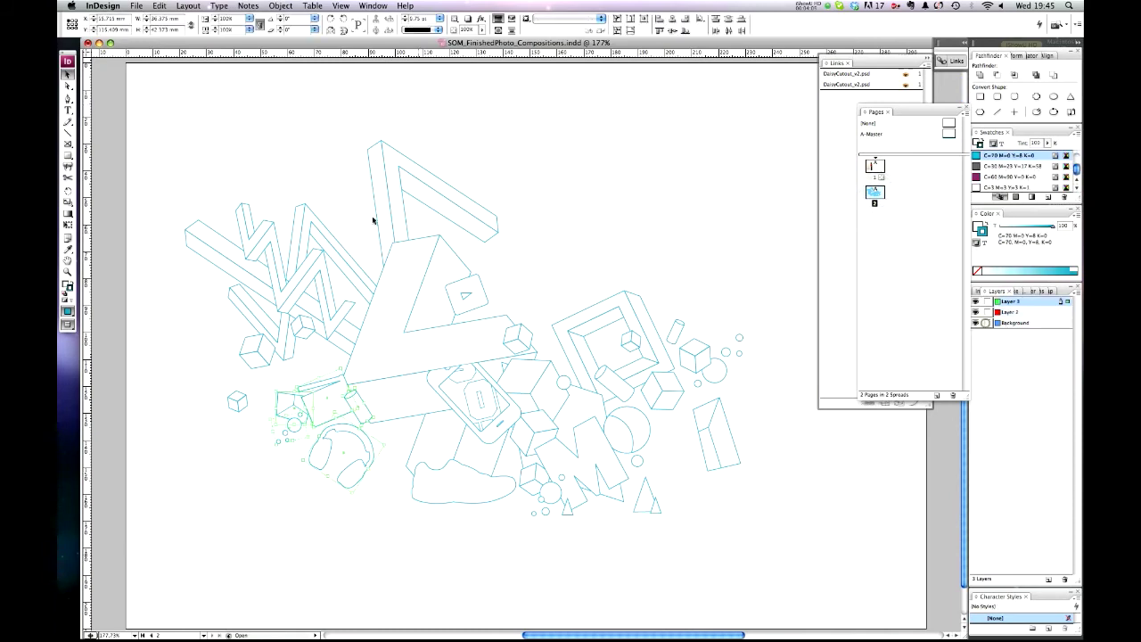
pyautogui.moveTo(163, 110); pyautogui.dragTo(782, 541)
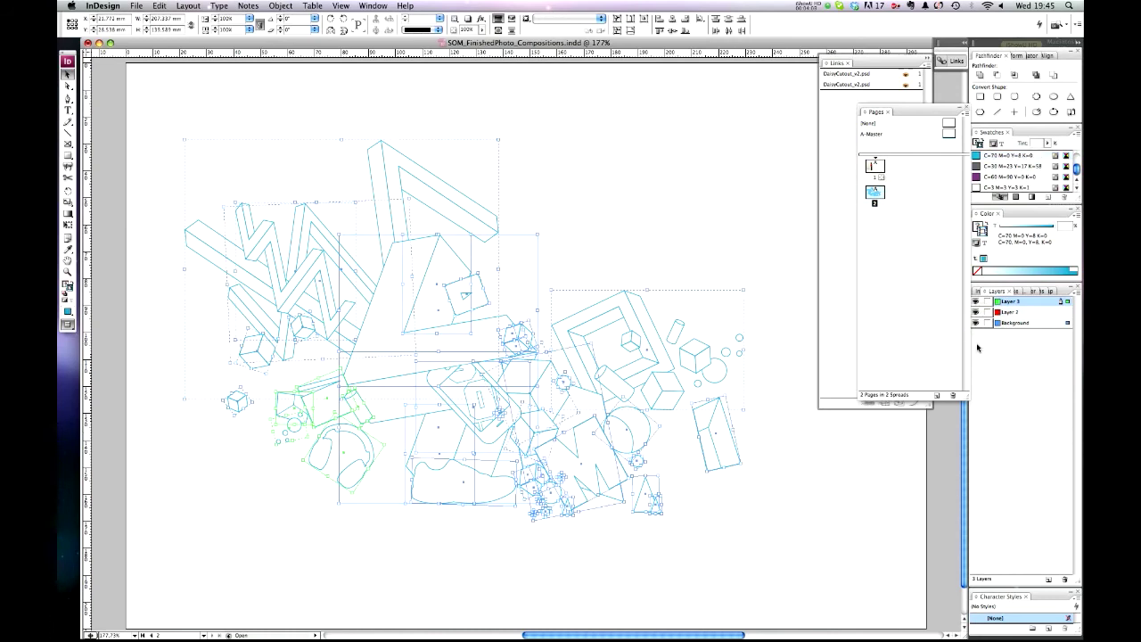
pyautogui.doubleClick(874, 165)
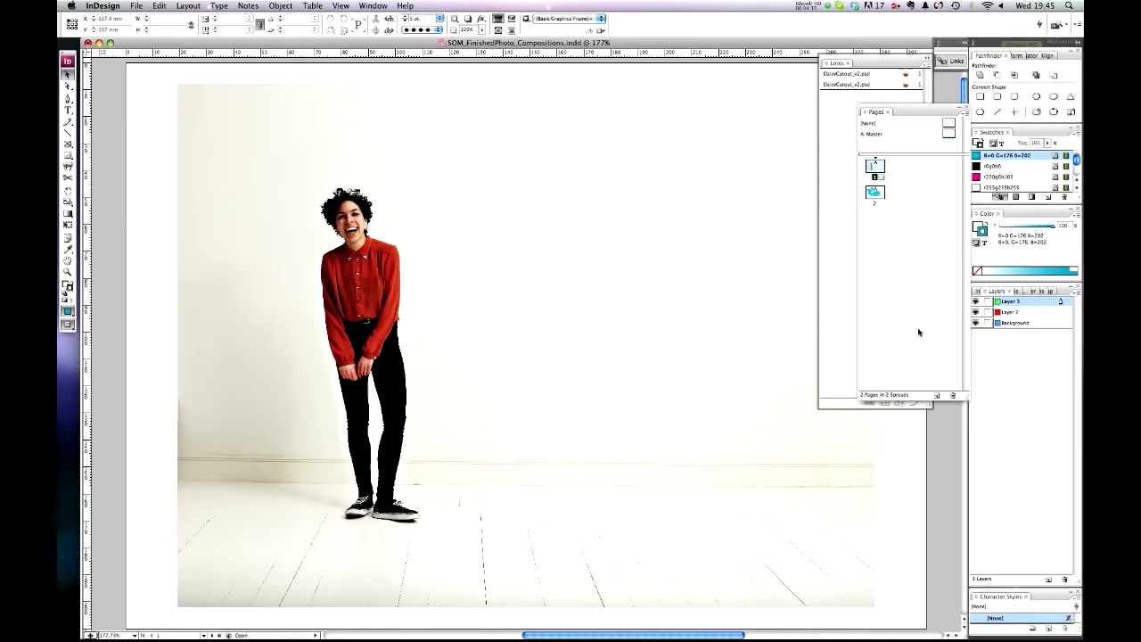
# Paste the line artwork onto the Background layer behind the figure, then select the cut-out photo
pyautogui.click(1023, 315)
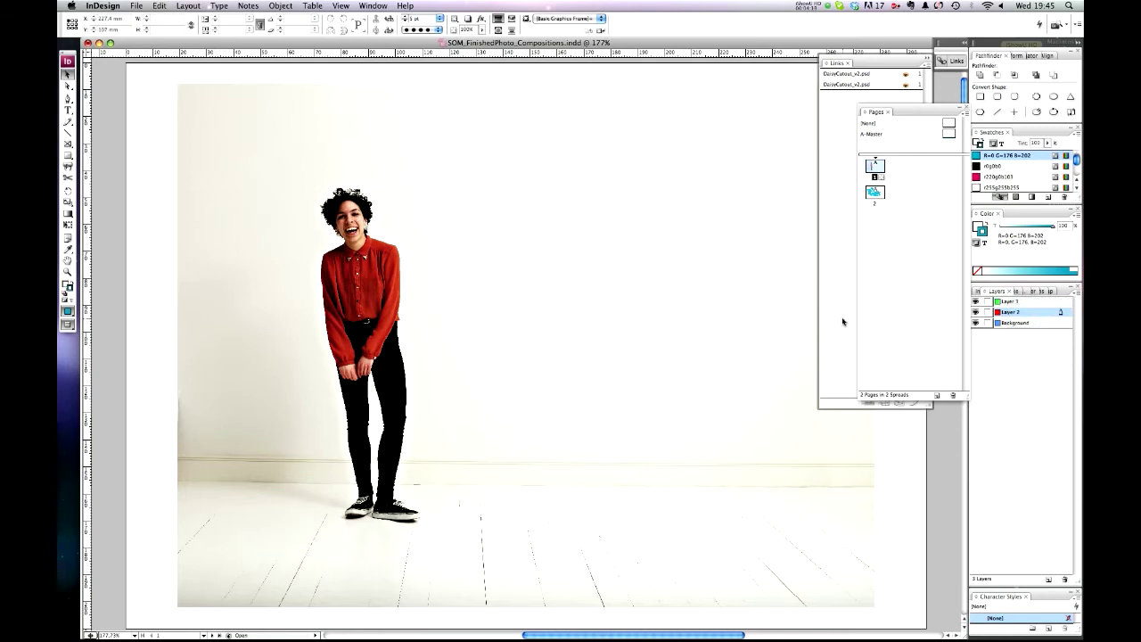
pyautogui.click(1039, 324)
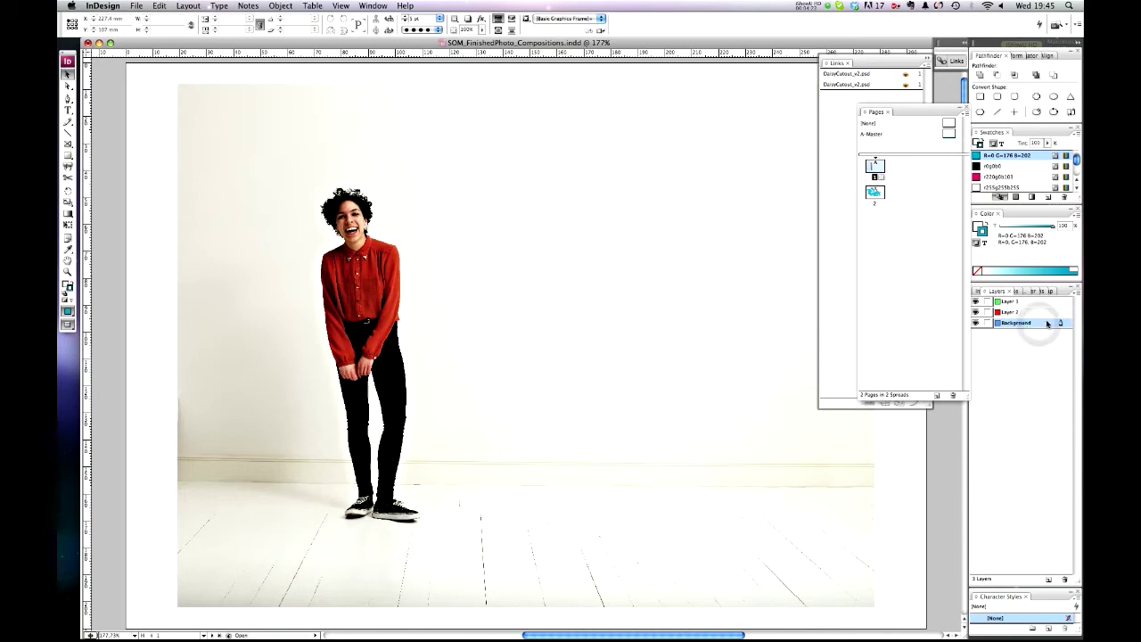
pyautogui.press('super+v')
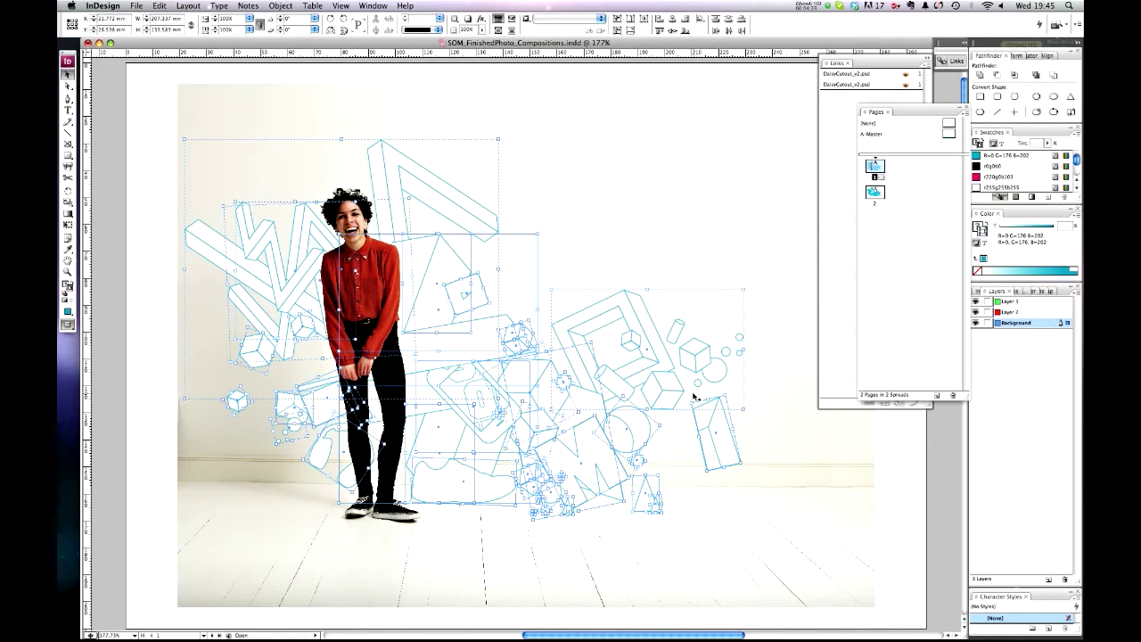
pyautogui.click(886, 456)
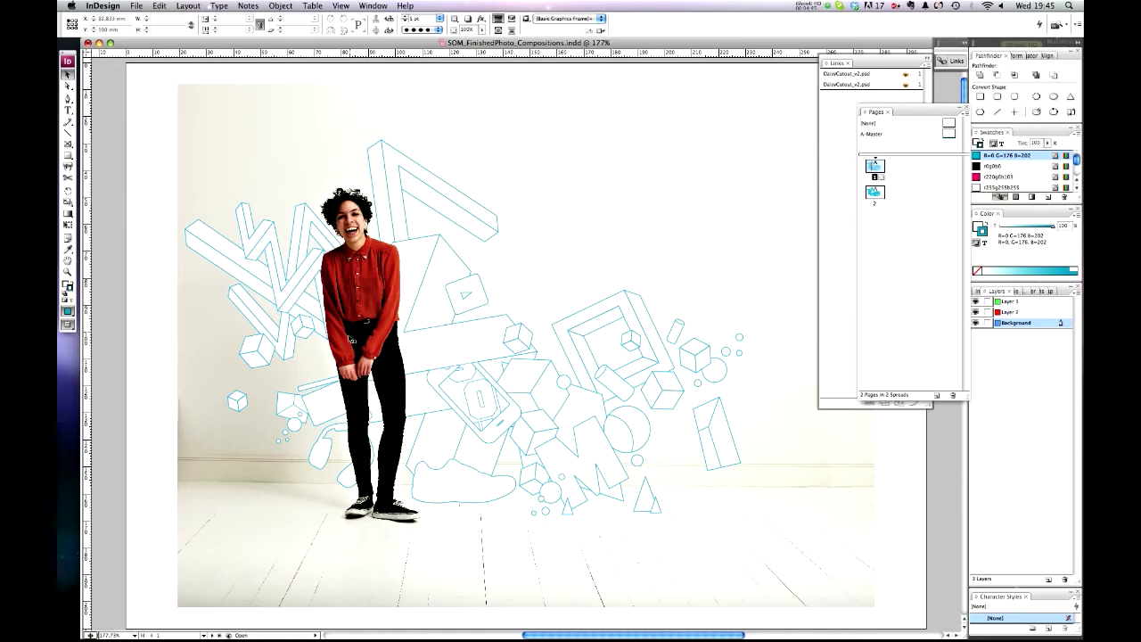
pyautogui.click(328, 406)
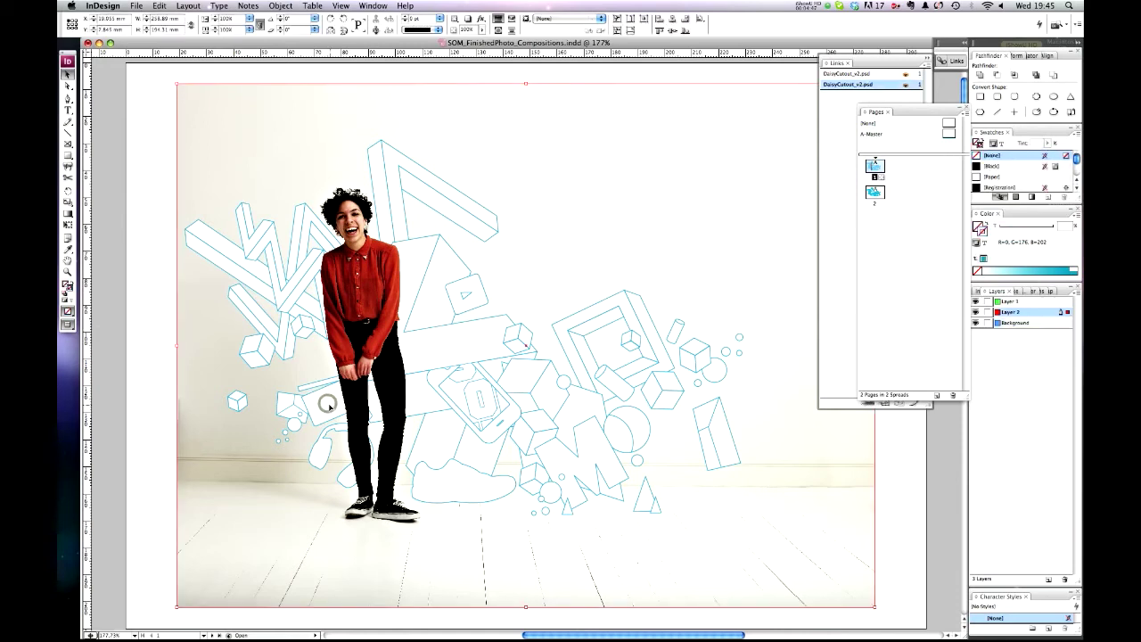
# Lock Layer 2 and rename it Foreground, then select a line shape below the hands
pyautogui.click(988, 313)
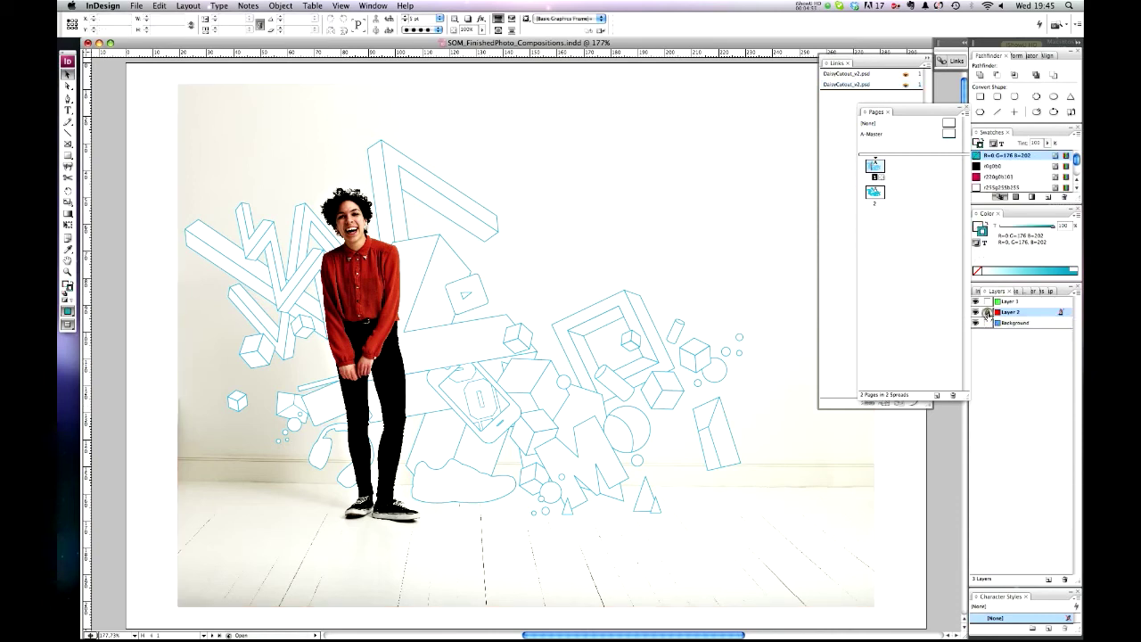
pyautogui.doubleClick(1012, 312)
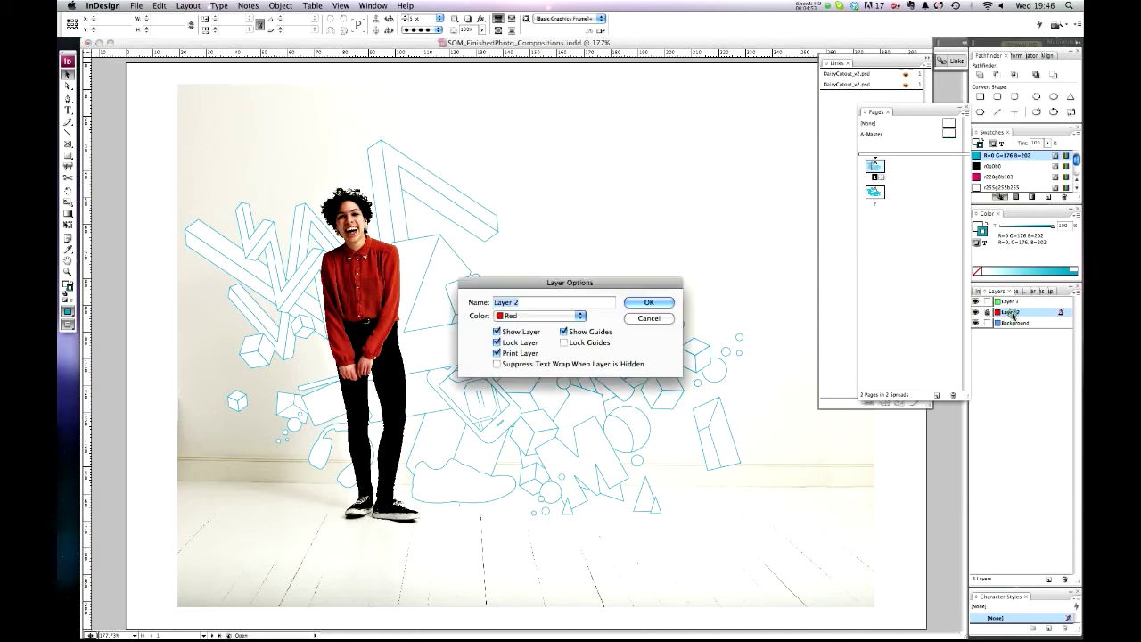
pyautogui.write('Foreground')
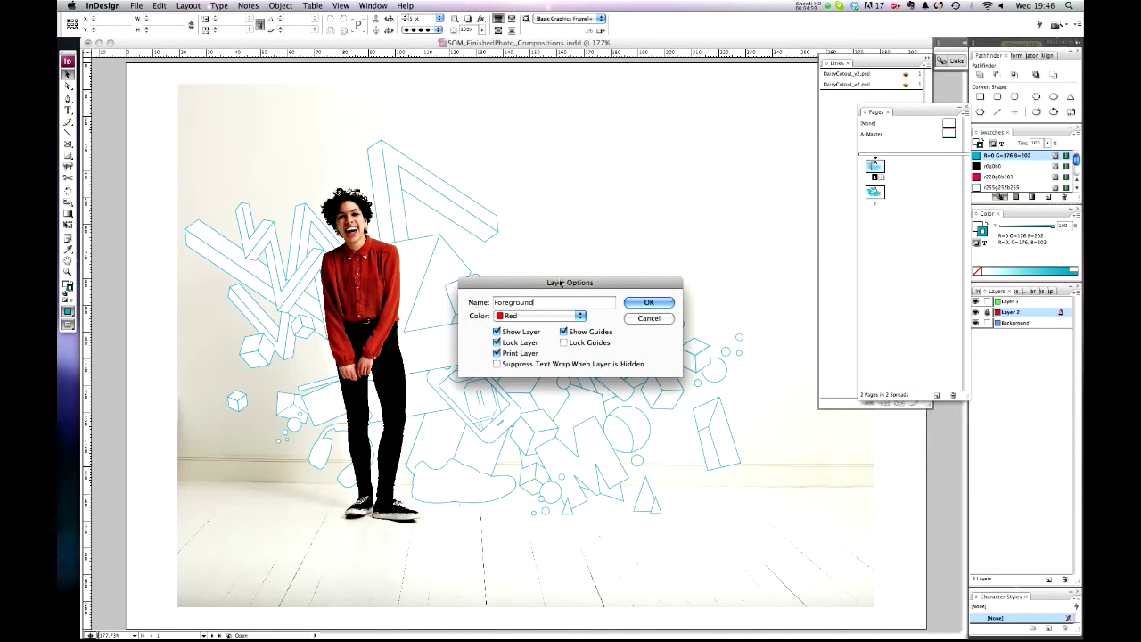
pyautogui.click(662, 309)
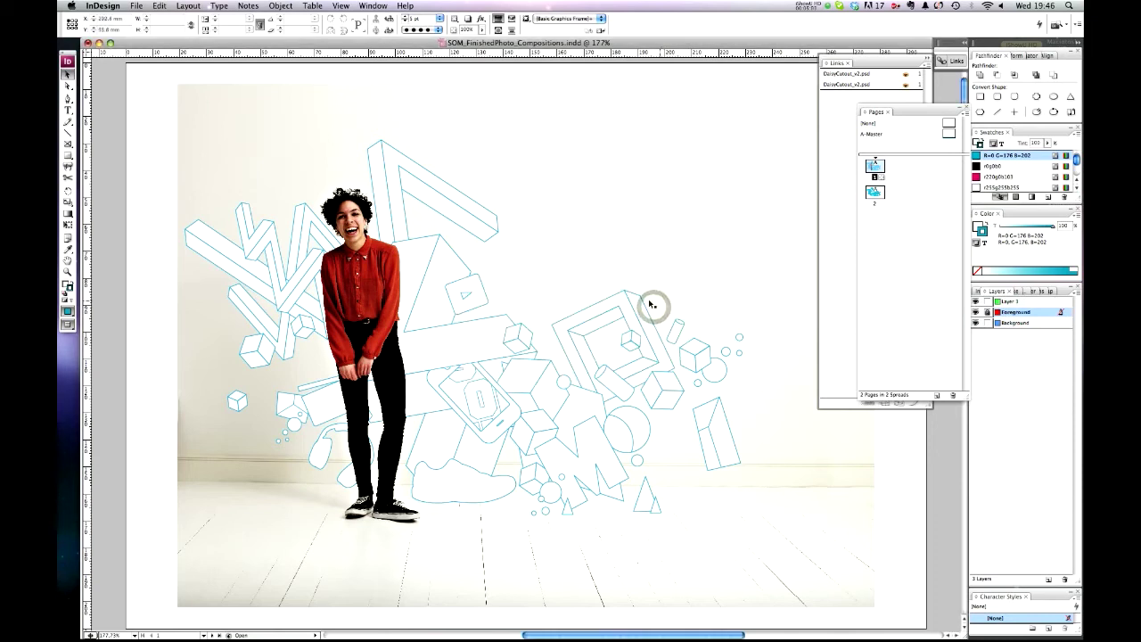
pyautogui.click(332, 415)
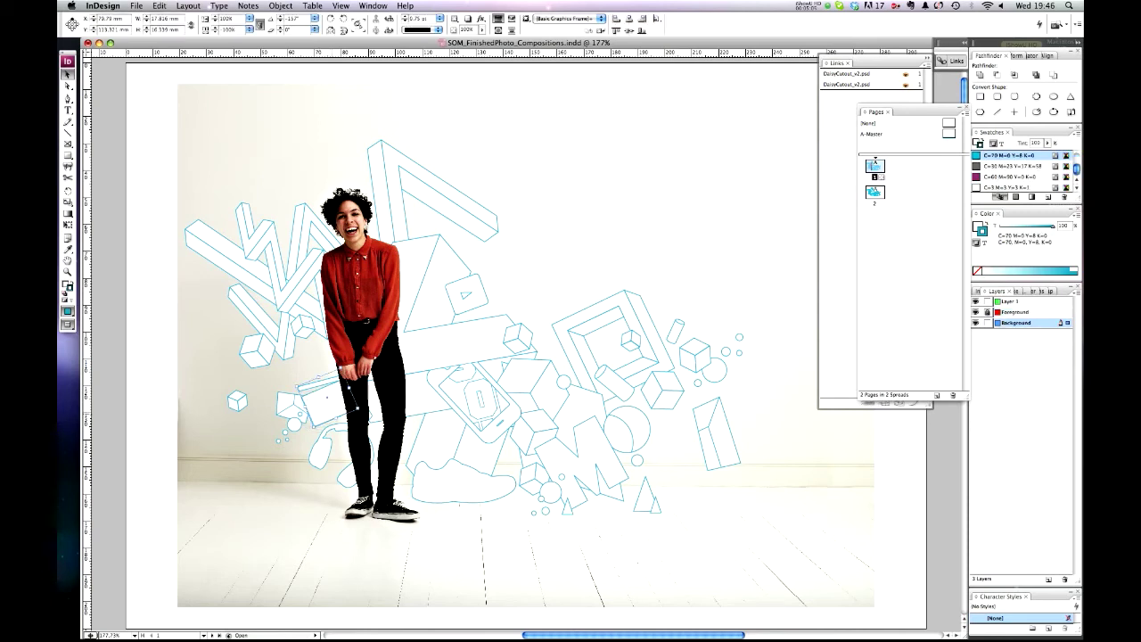
# Shift all the cyan artwork slightly left, then select the line shapes beside the left leg
pyautogui.click(319, 461)
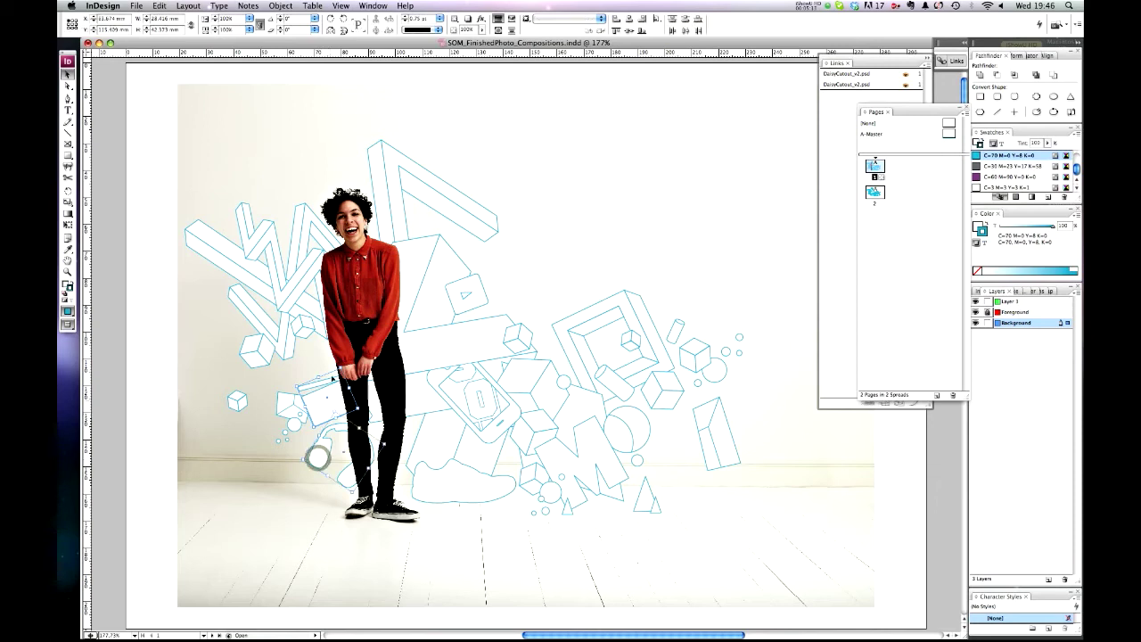
pyautogui.moveTo(142, 105); pyautogui.dragTo(766, 539)
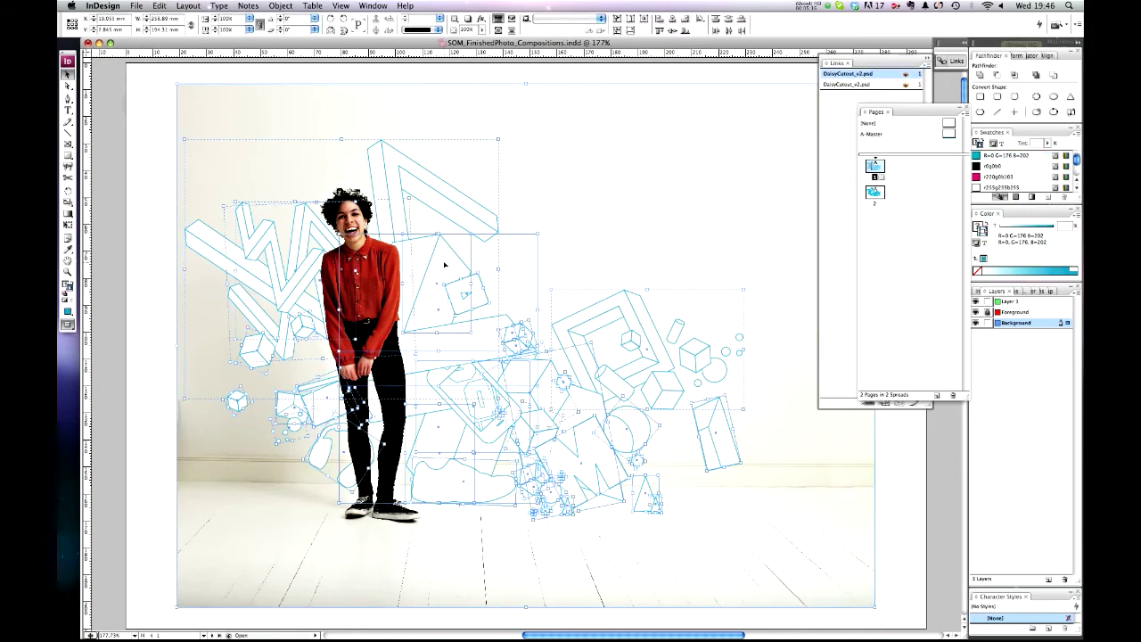
pyautogui.moveTo(389, 114); pyautogui.dragTo(384, 177)
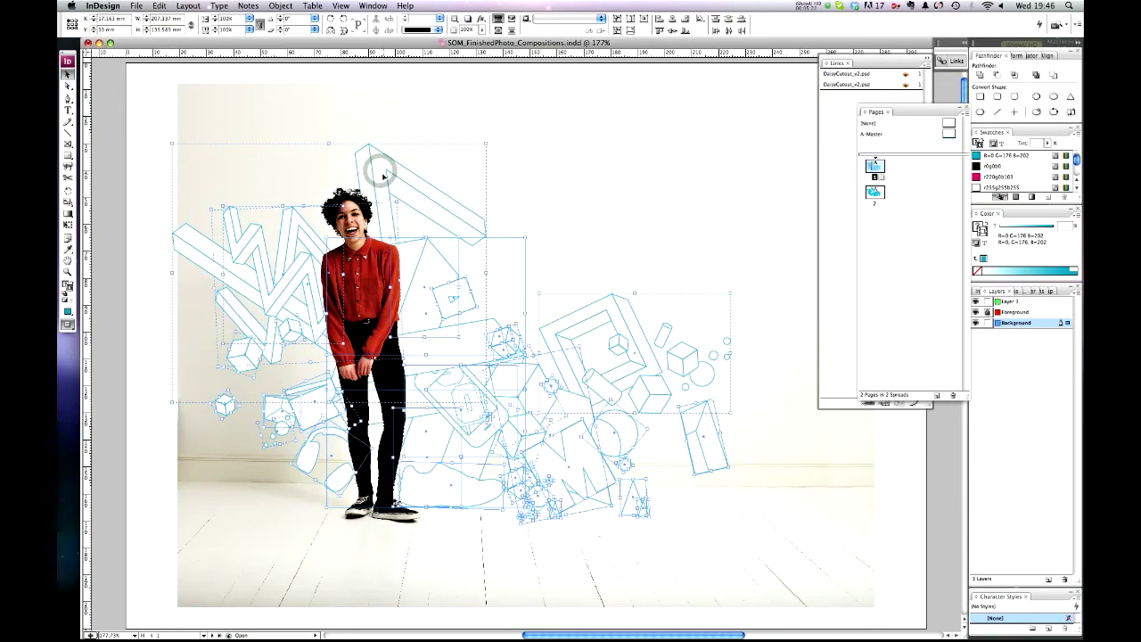
pyautogui.click(161, 141)
pyautogui.click(335, 402)
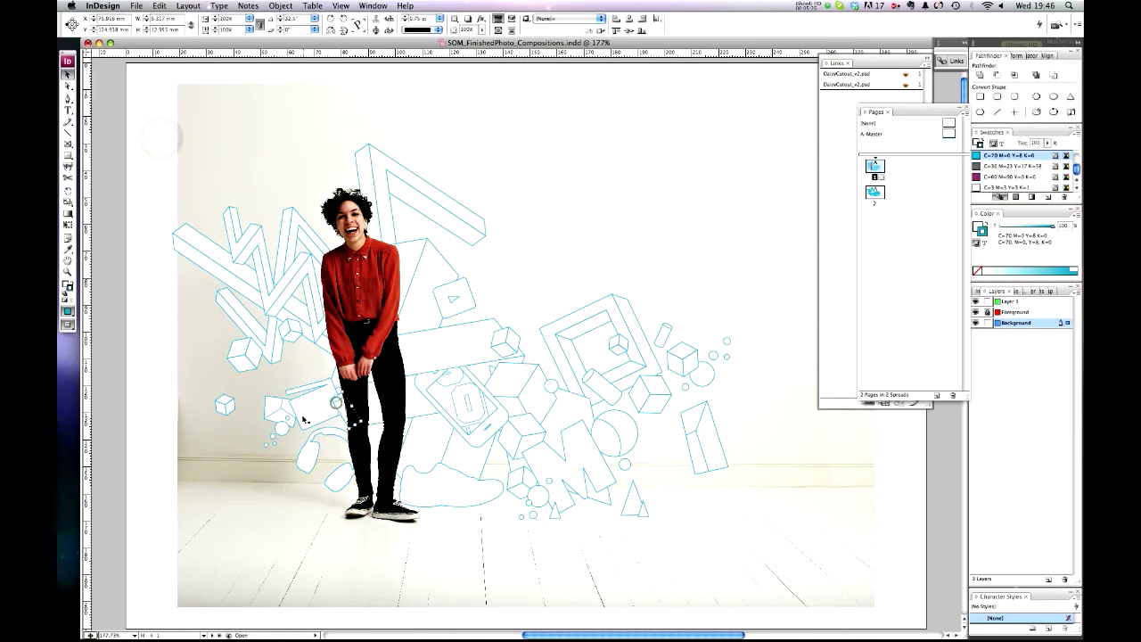
pyautogui.click(304, 416)
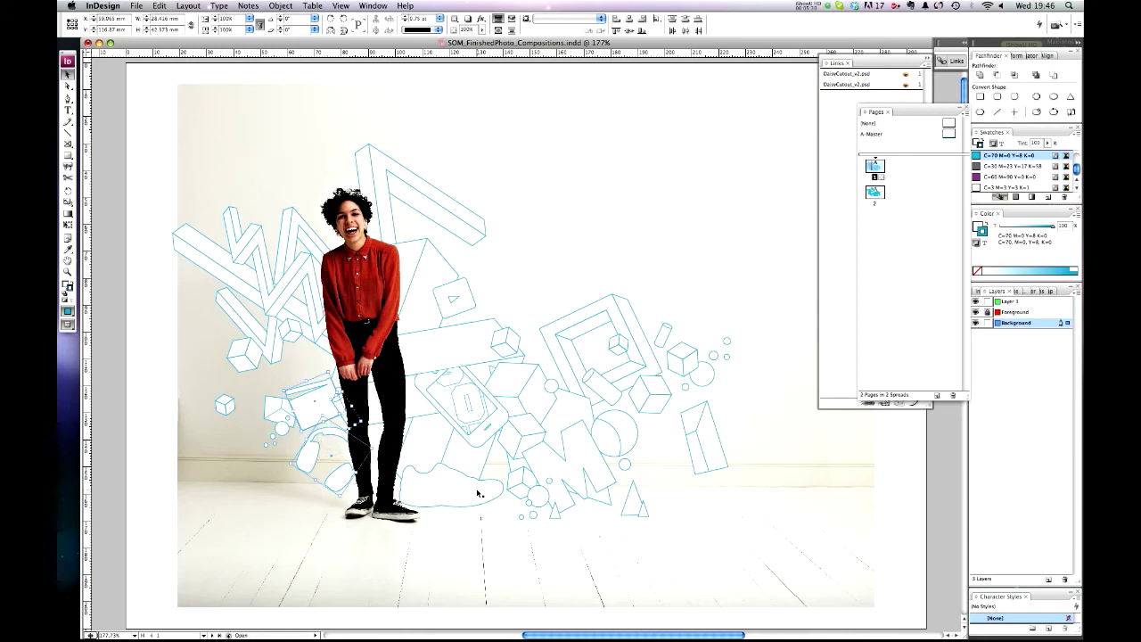
# Delete the leg-overlapping shapes, rename the top layer 'New elements', and paste the headphones graphic in place
pyautogui.press('Delete')
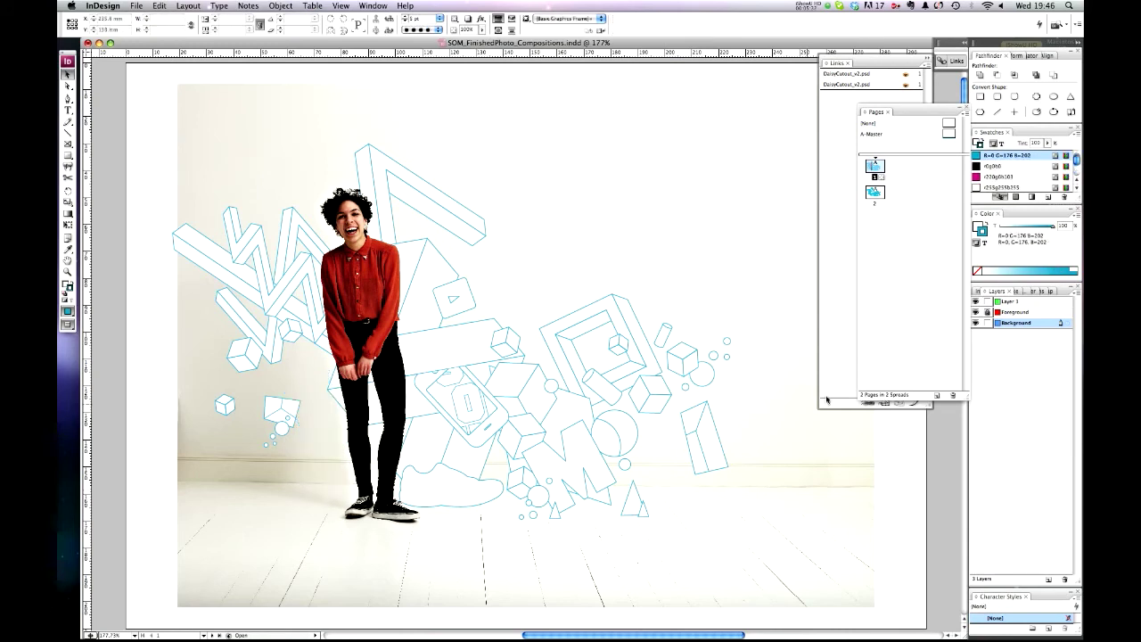
pyautogui.click(1032, 303)
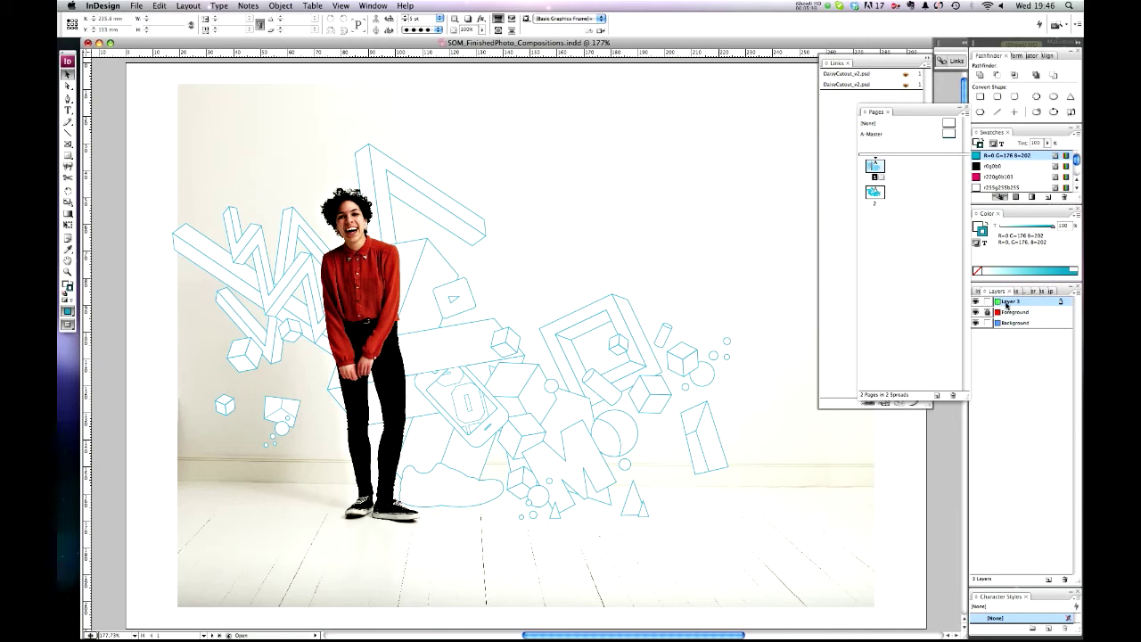
pyautogui.doubleClick(1006, 306)
pyautogui.write('Ne')
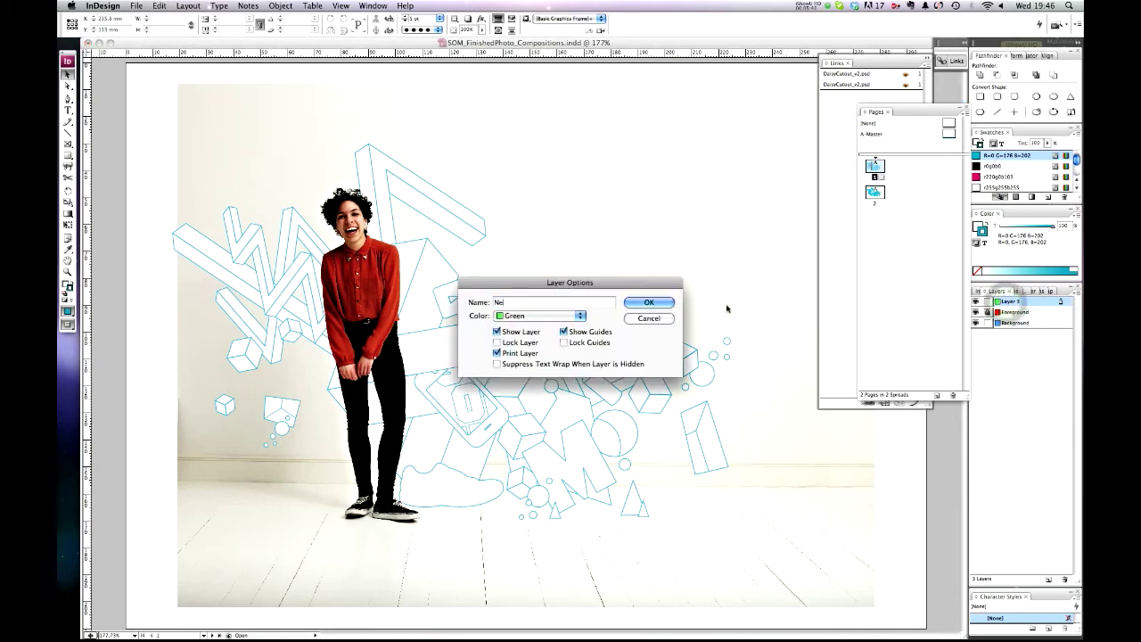
pyautogui.write('w elem')
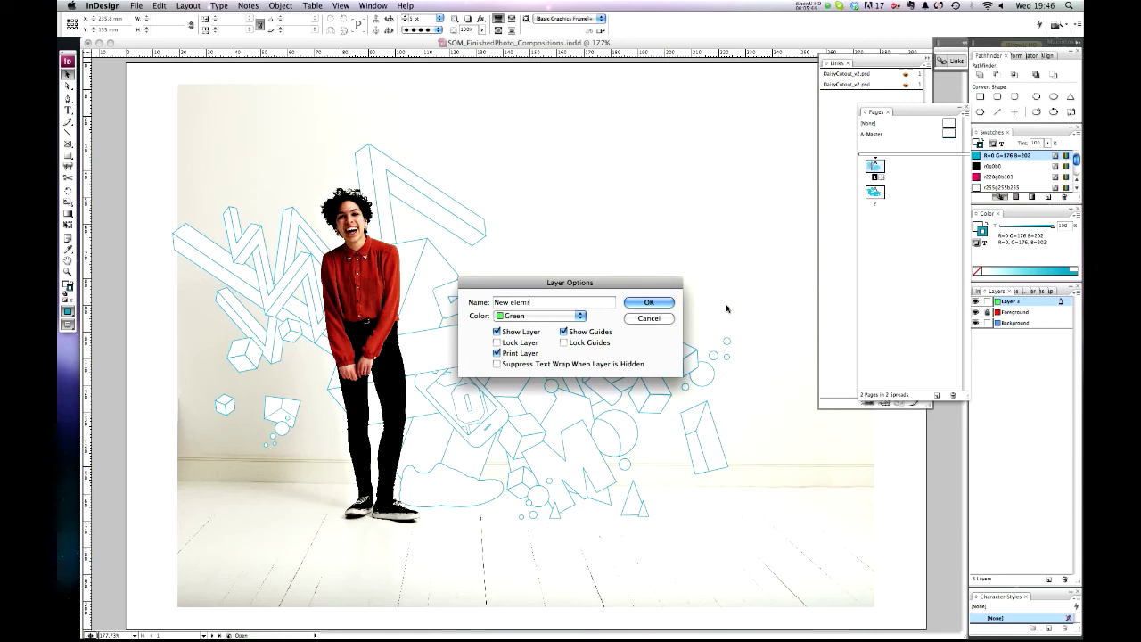
pyautogui.write('ents')
pyautogui.press('Return')
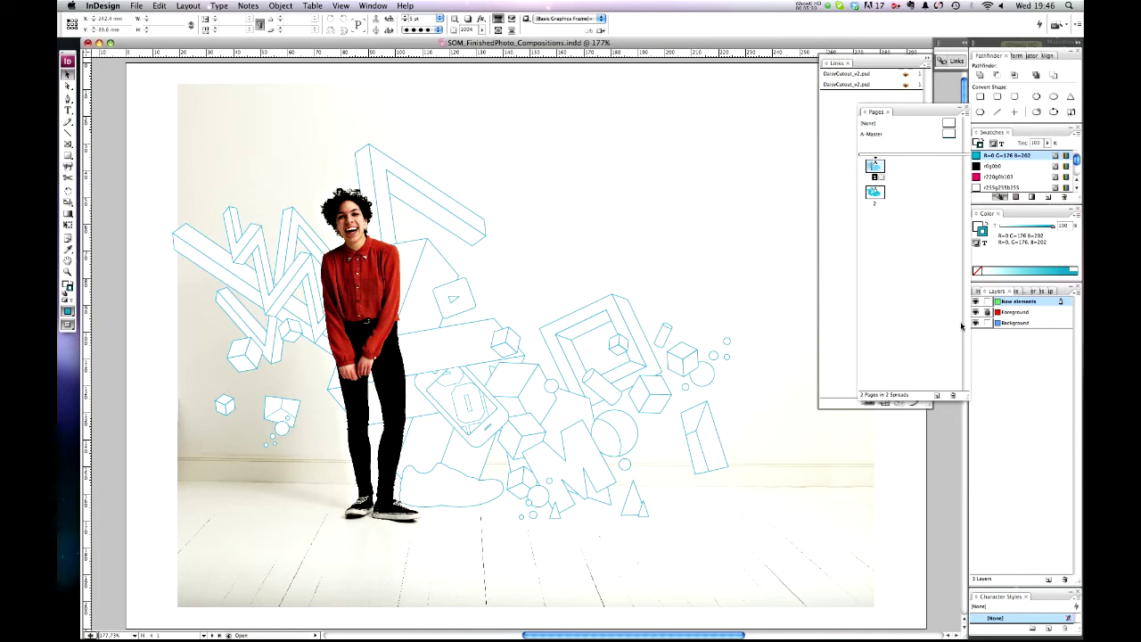
pyautogui.press('super+alt+shift+v')
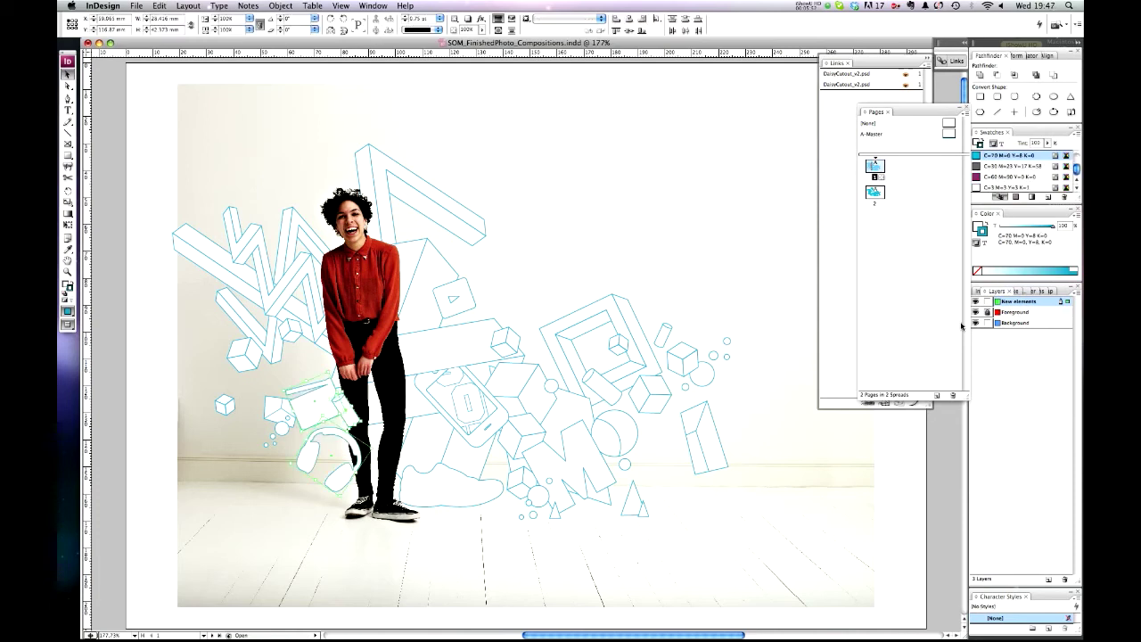
# Drag the headphones line drawing lower so it sits beside the figure's legs, then deselect
pyautogui.click(169, 514)
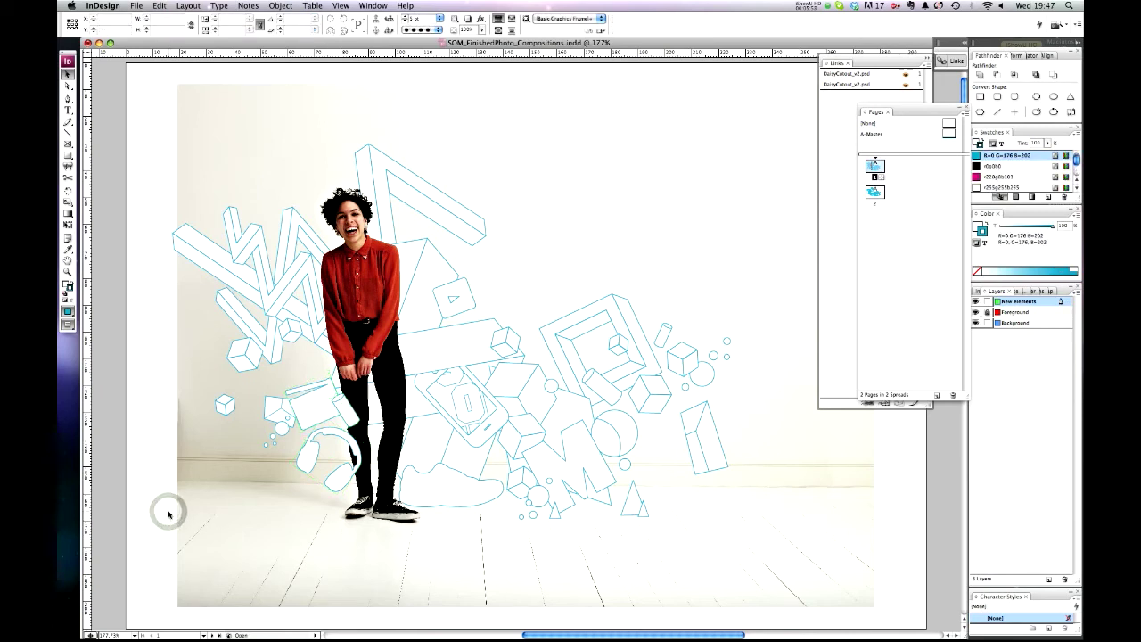
pyautogui.click(294, 421)
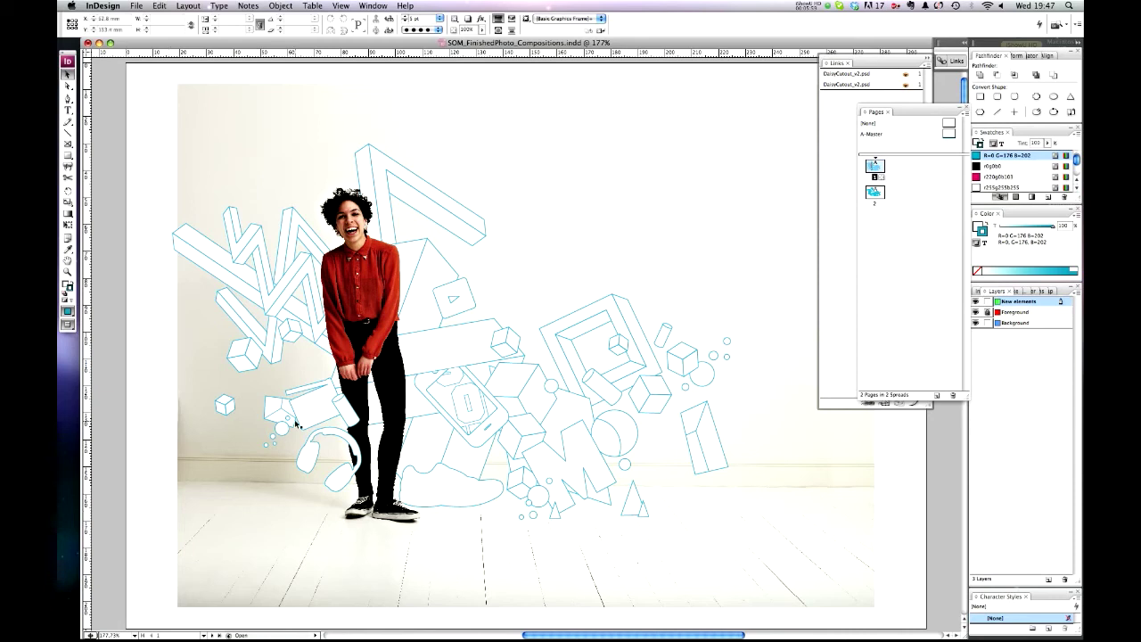
pyautogui.click(341, 413)
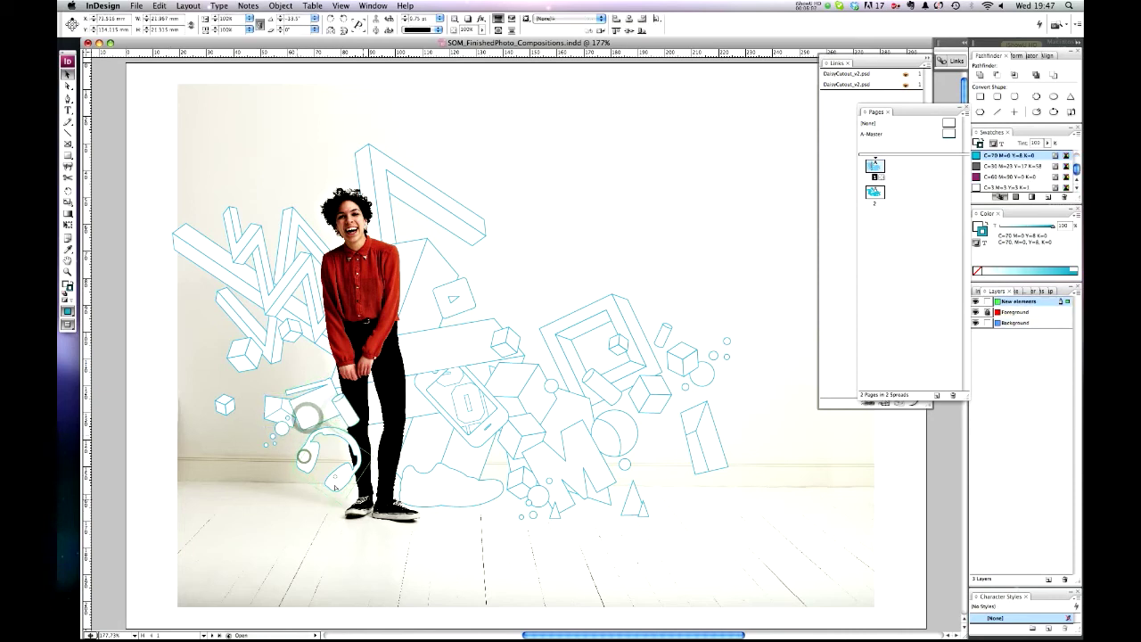
pyautogui.moveTo(304, 459); pyautogui.dragTo(336, 478)
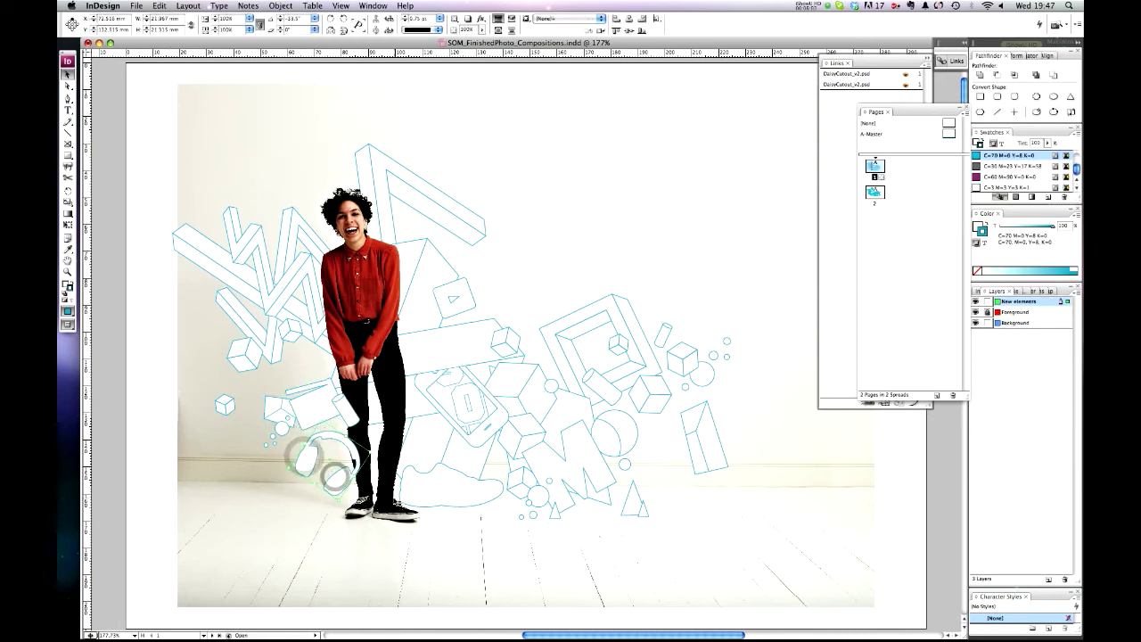
pyautogui.click(460, 498)
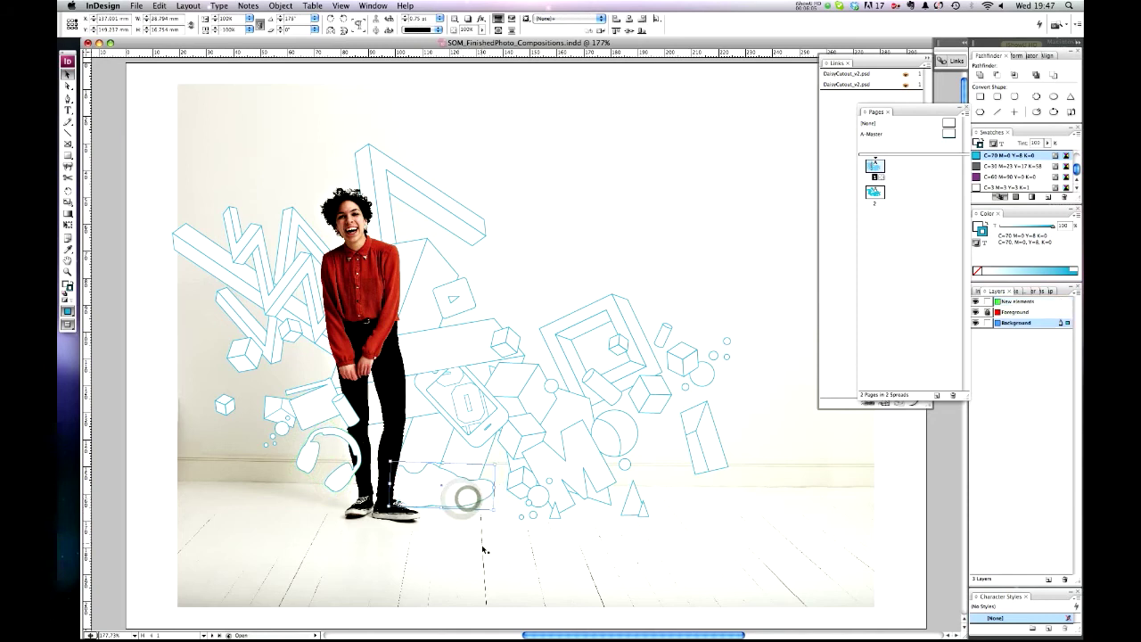
pyautogui.click(451, 612)
# Zoom in on the legs and phone drawing and switch to High Quality Display
pyautogui.press('z')
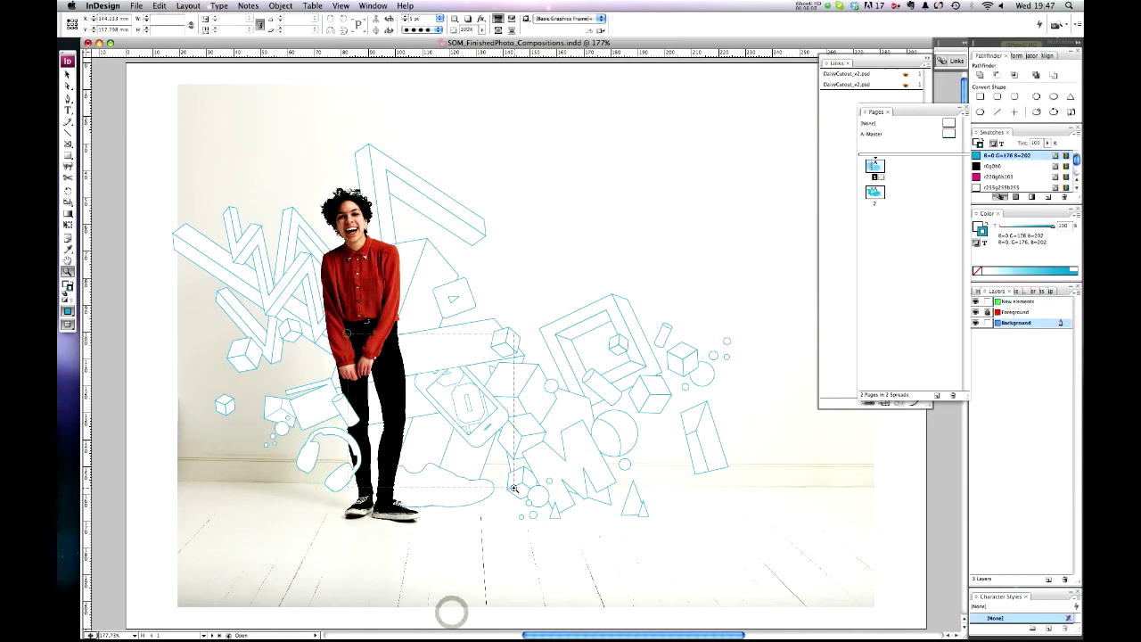
pyautogui.moveTo(346, 331); pyautogui.dragTo(515, 456)
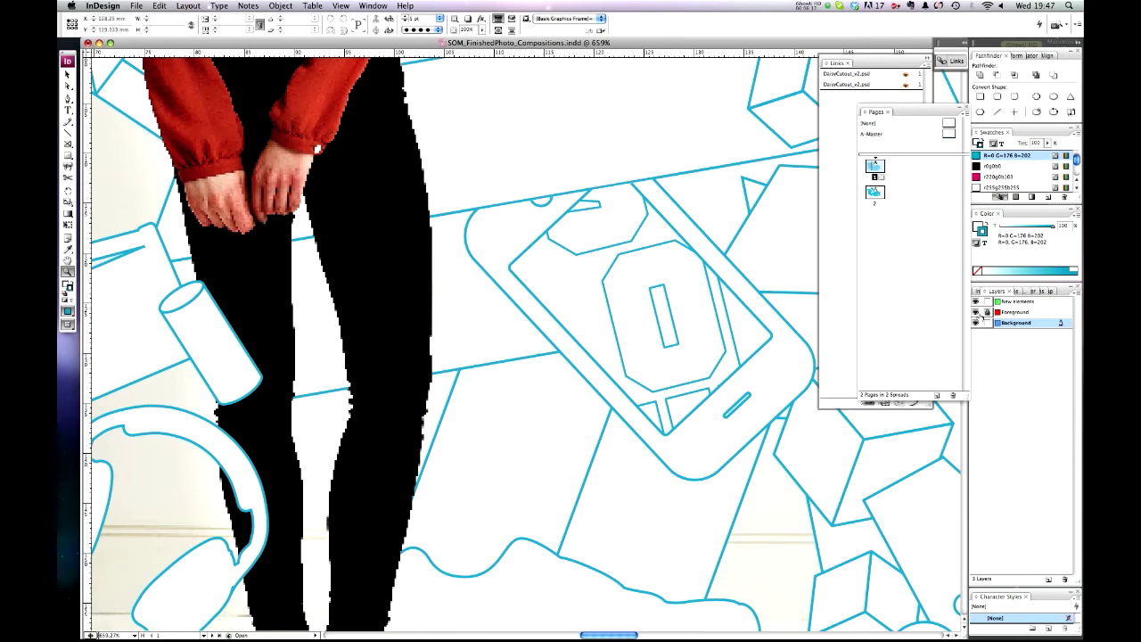
pyautogui.press('v')
pyautogui.rightClick(173, 380)
pyautogui.moveTo(223, 507)
pyautogui.click(361, 458)
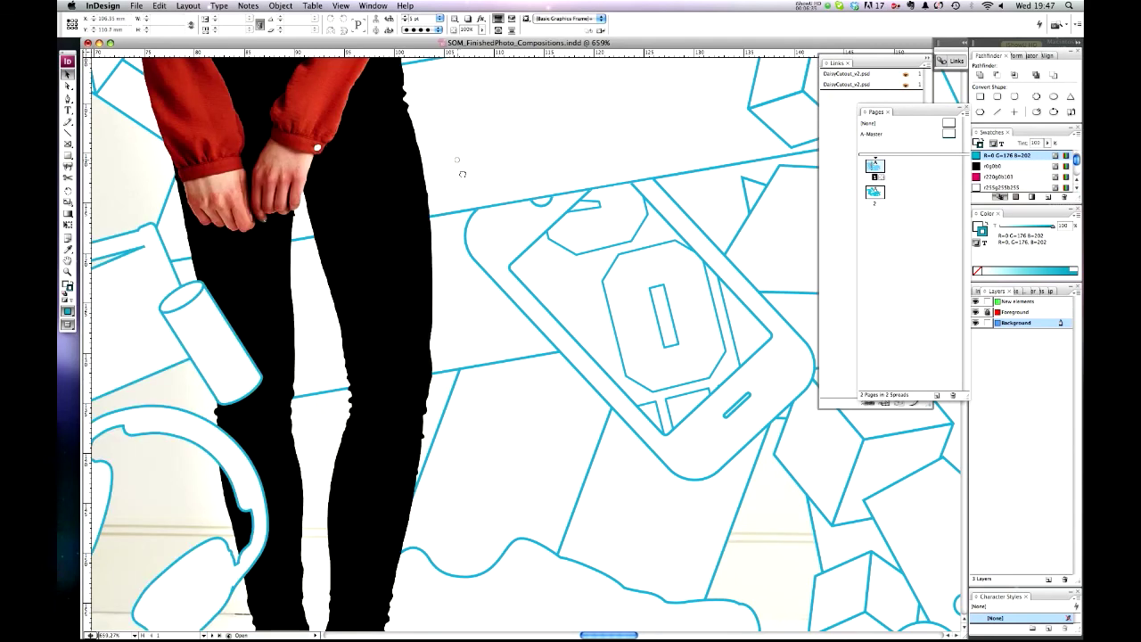
# Pan up over the shirt and face to inspect the figure, then fit the page in the window
pyautogui.moveTo(462, 174); pyautogui.dragTo(549, 461)
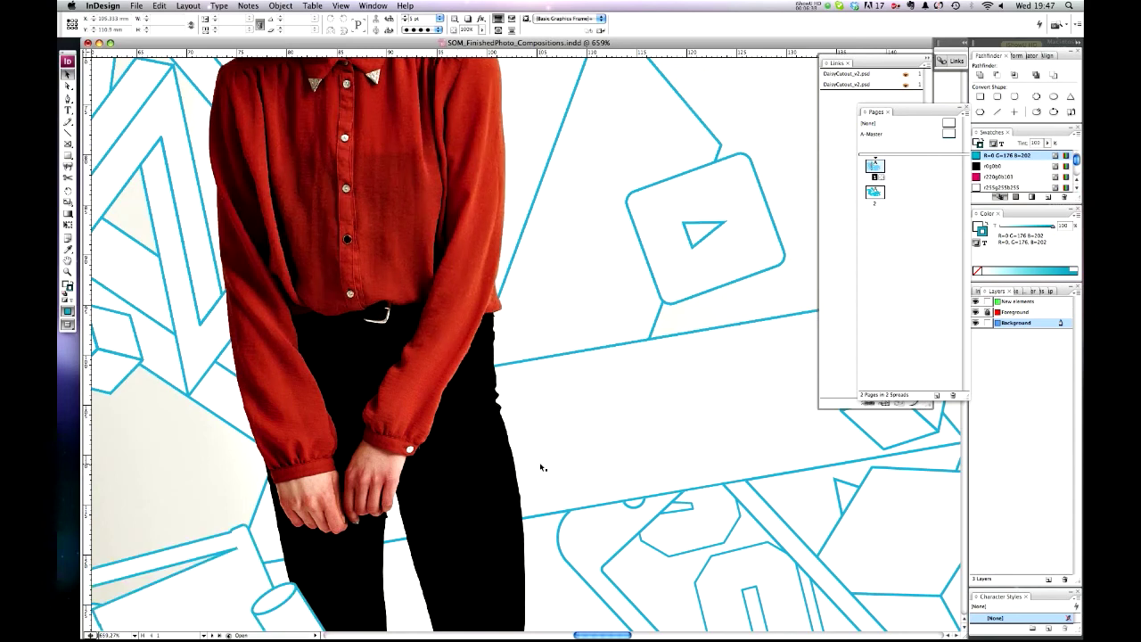
pyautogui.moveTo(558, 224); pyautogui.dragTo(579, 403)
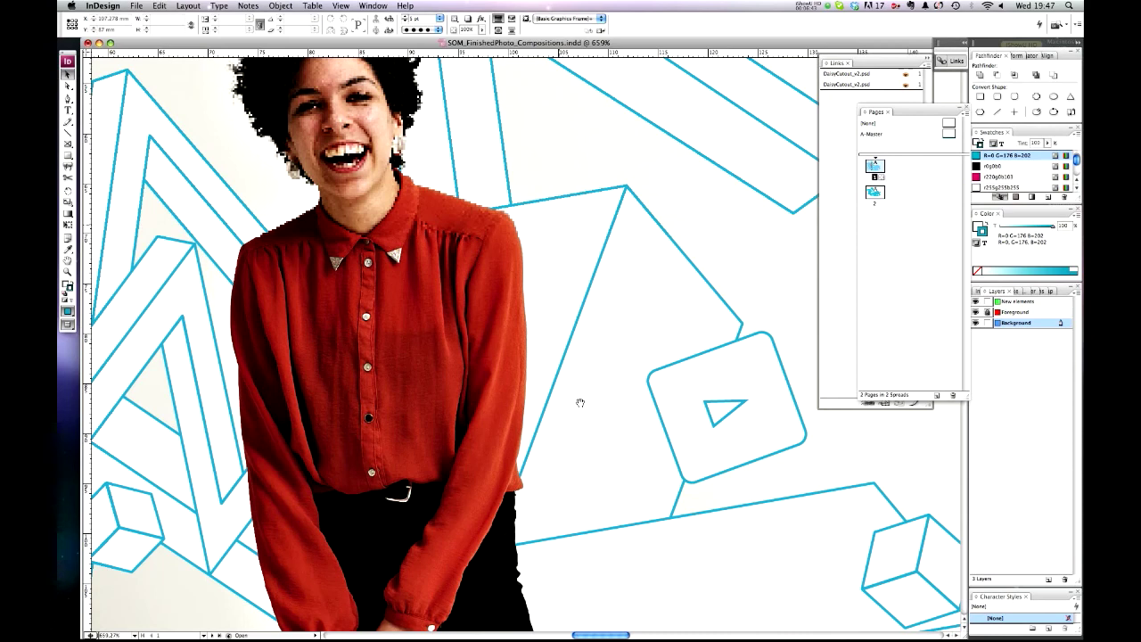
pyautogui.moveTo(401, 276); pyautogui.dragTo(436, 316)
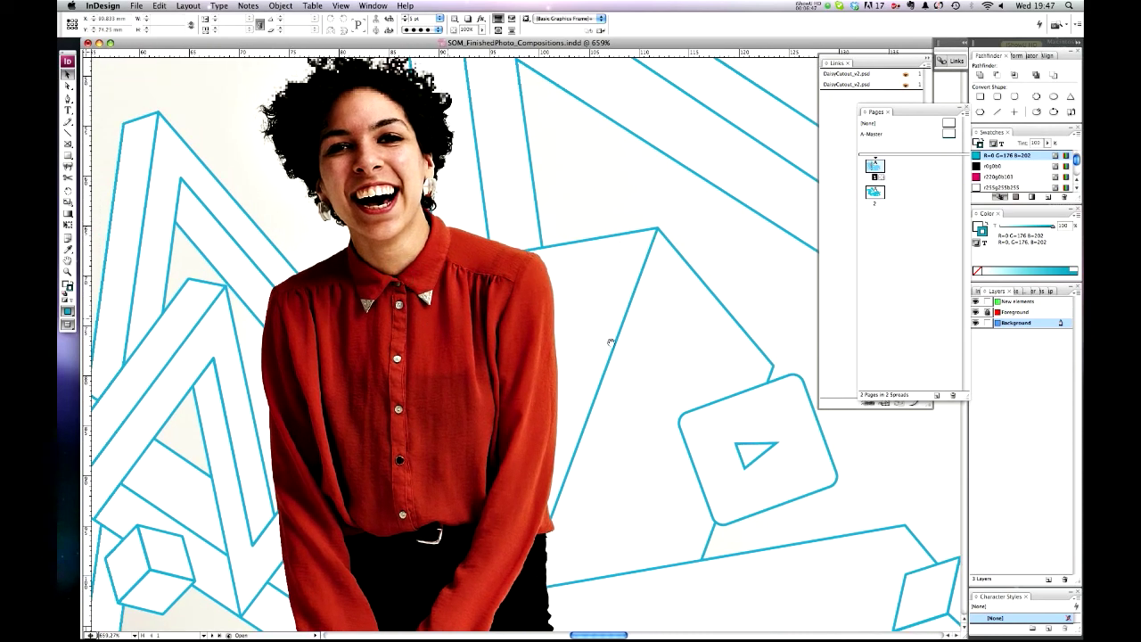
pyautogui.scroll(-10, 589, 428)
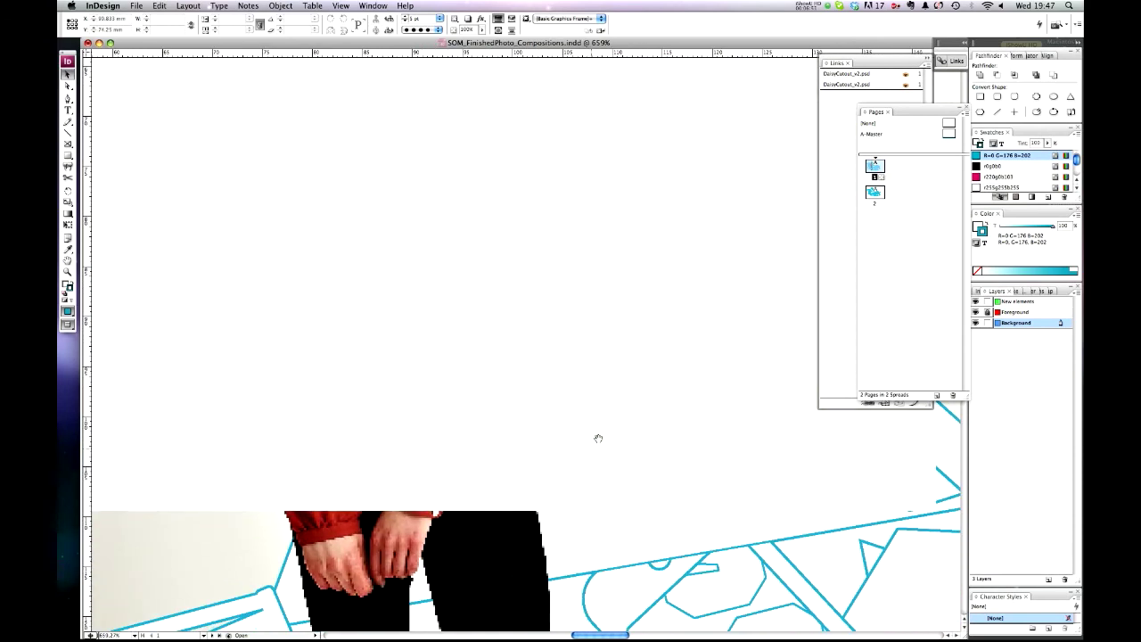
pyautogui.scroll(-5, 600, 445)
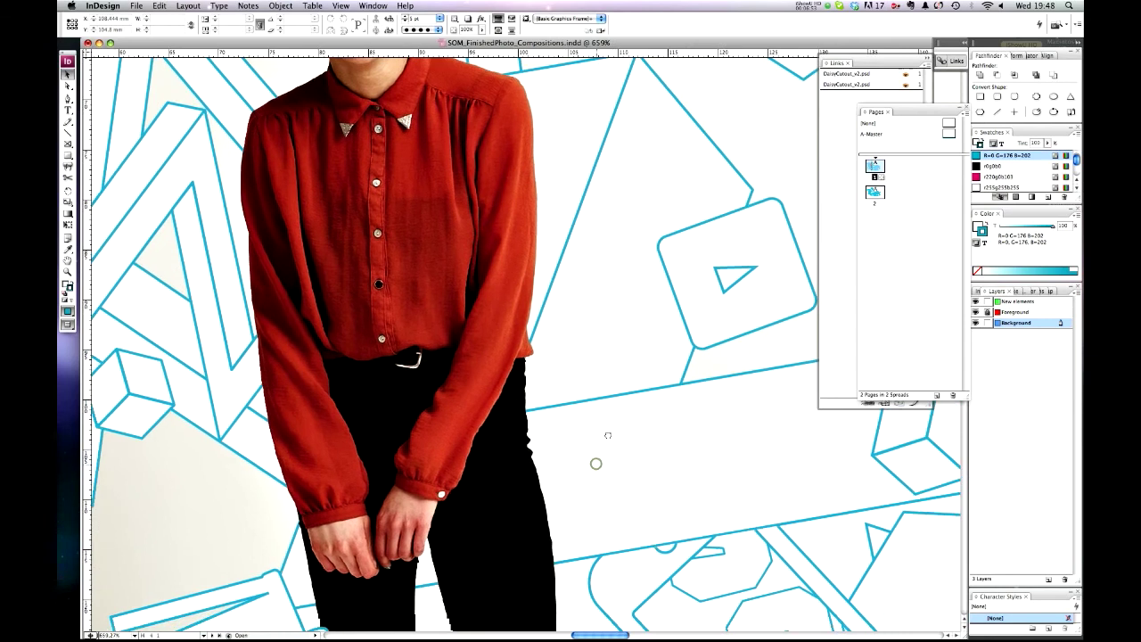
pyautogui.scroll(-5, 630, 430)
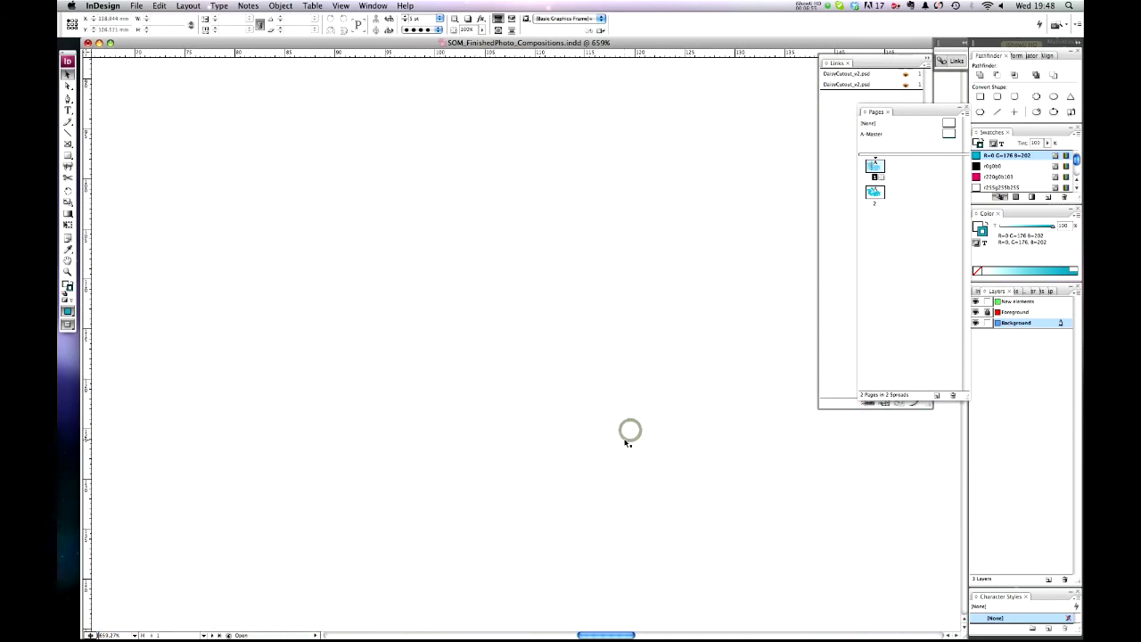
pyautogui.press('super+0')
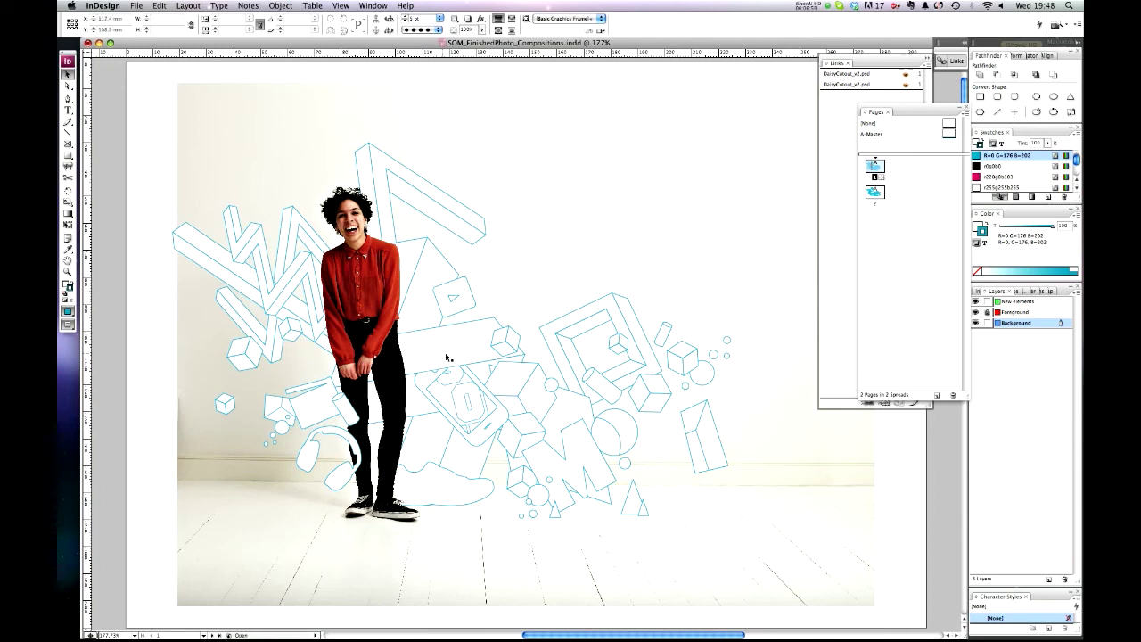
# Scale the tilted M line drawing up to about 75.7 mm wide with Free Transform
pyautogui.click(247, 357)
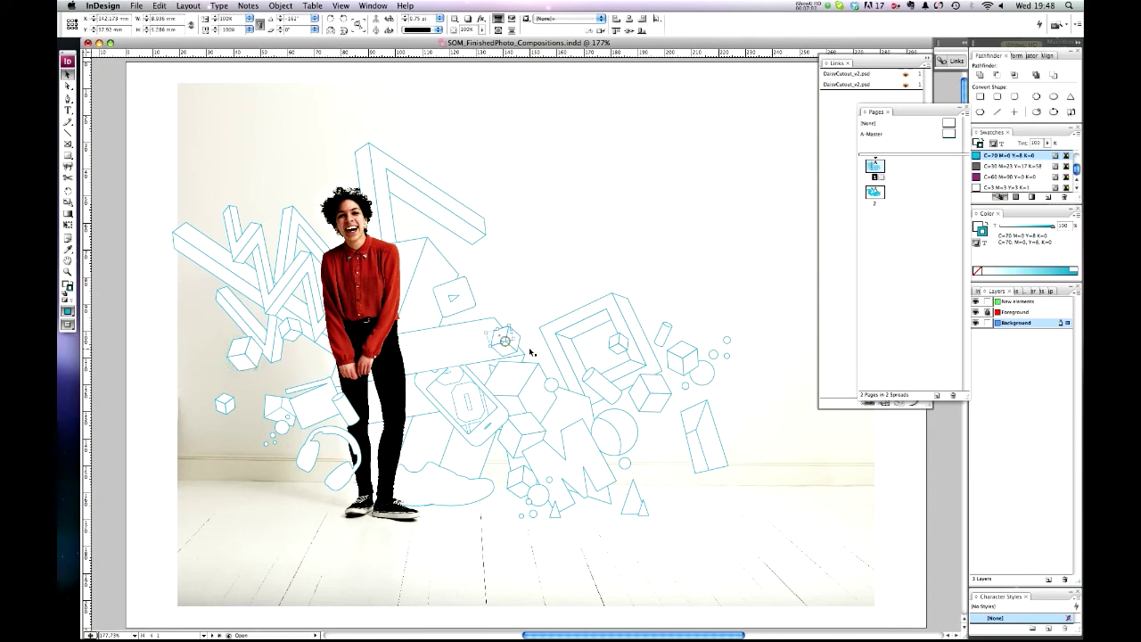
pyautogui.click(505, 338)
pyautogui.click(541, 399)
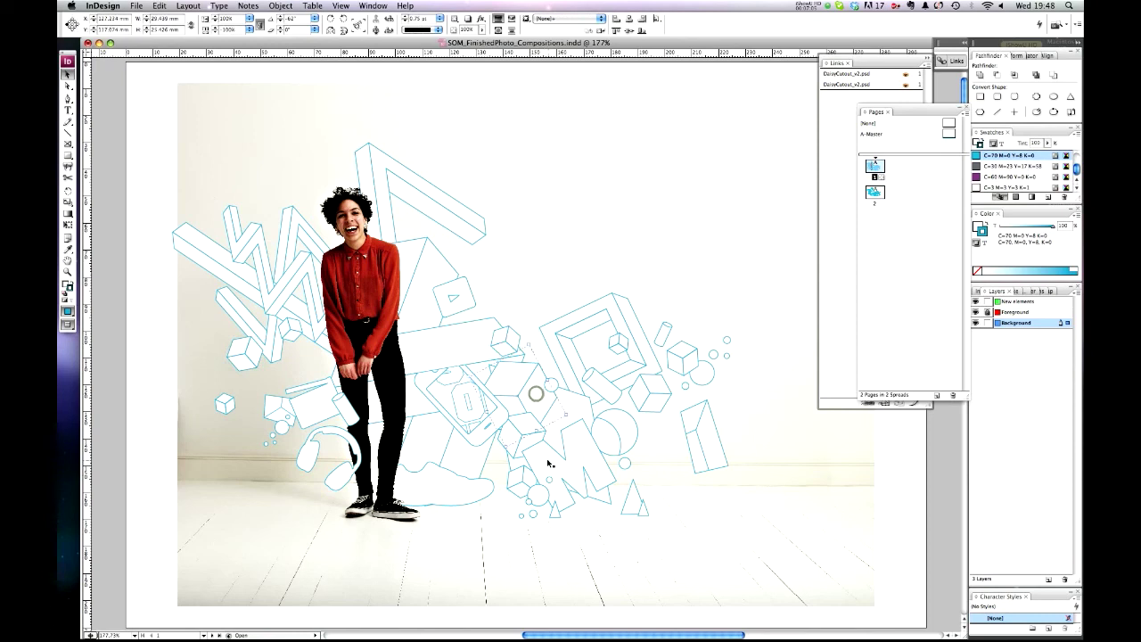
pyautogui.press('e')
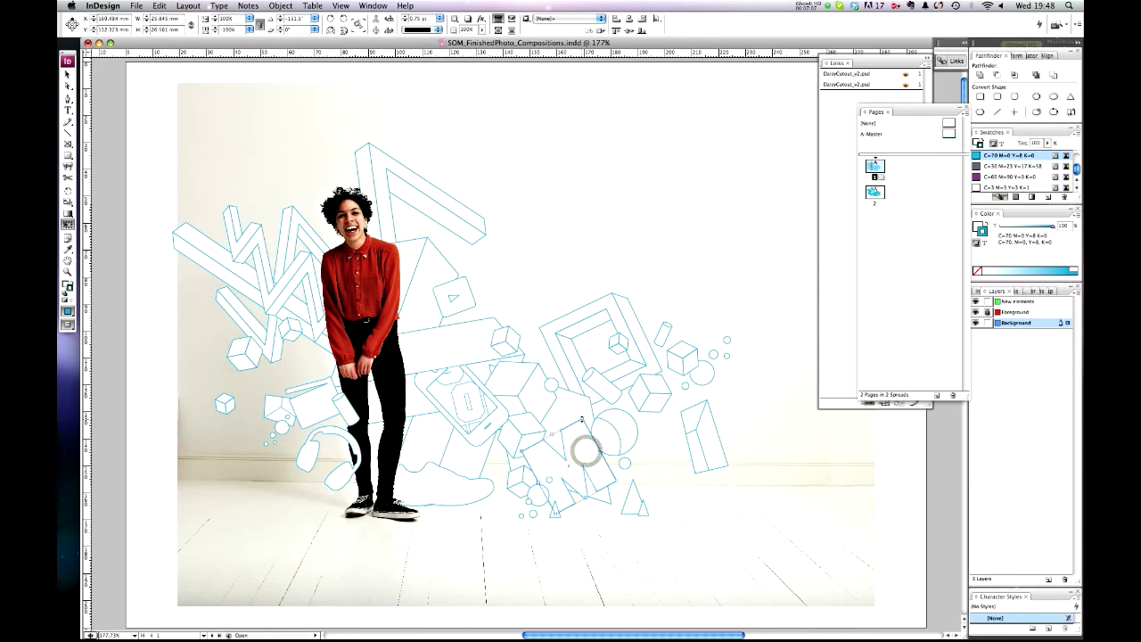
pyautogui.click(581, 418)
pyautogui.moveTo(581, 418); pyautogui.dragTo(653, 342)
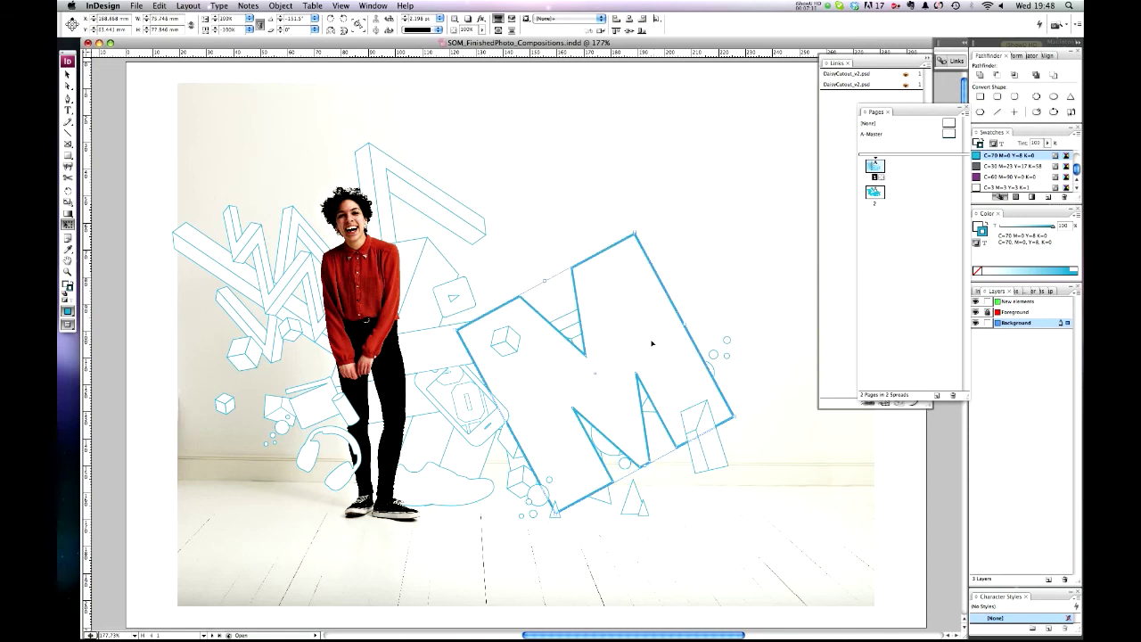
pyautogui.press('v')
pyautogui.click(650, 337)
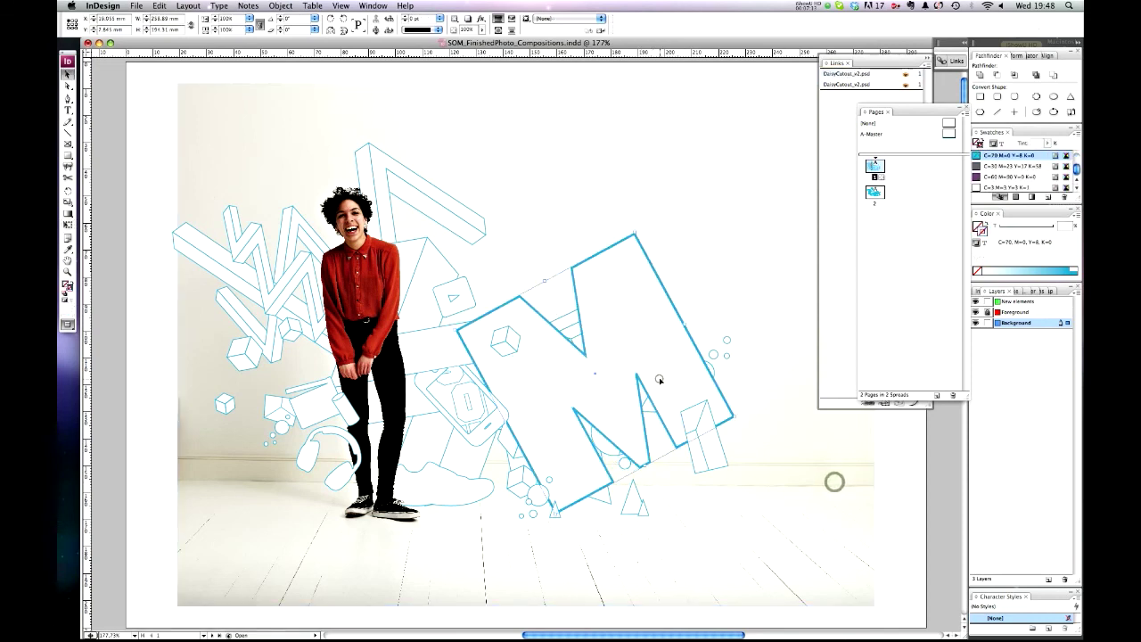
pyautogui.click(658, 380)
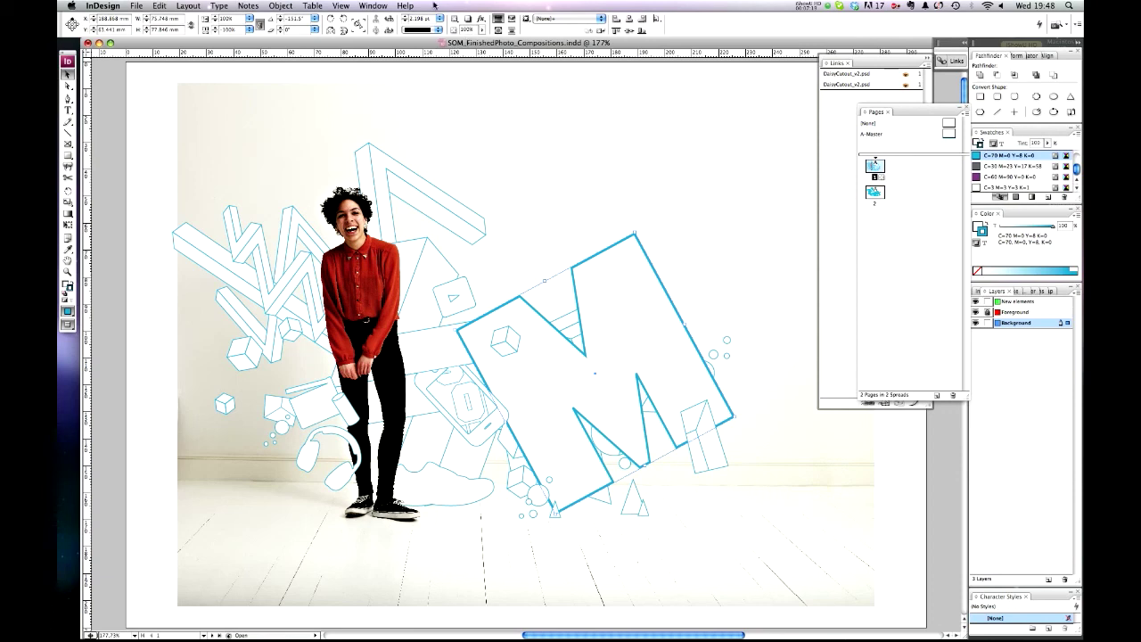
# Give the M drawing a thinner stroke weight from the Stroke panel presets
pyautogui.click(372, 7)
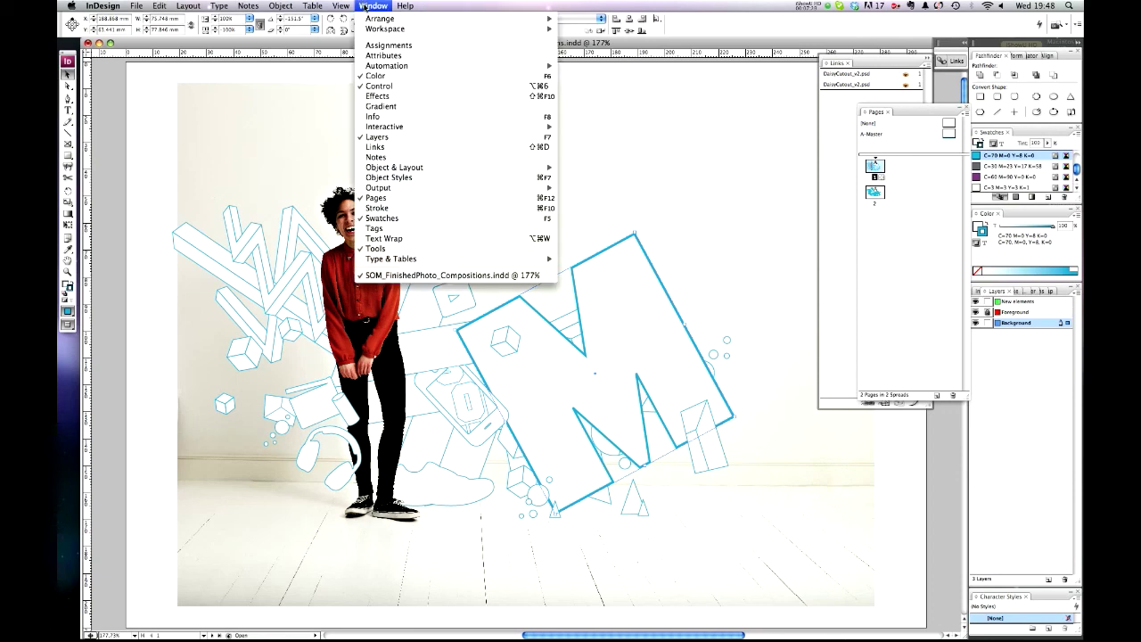
pyautogui.click(392, 209)
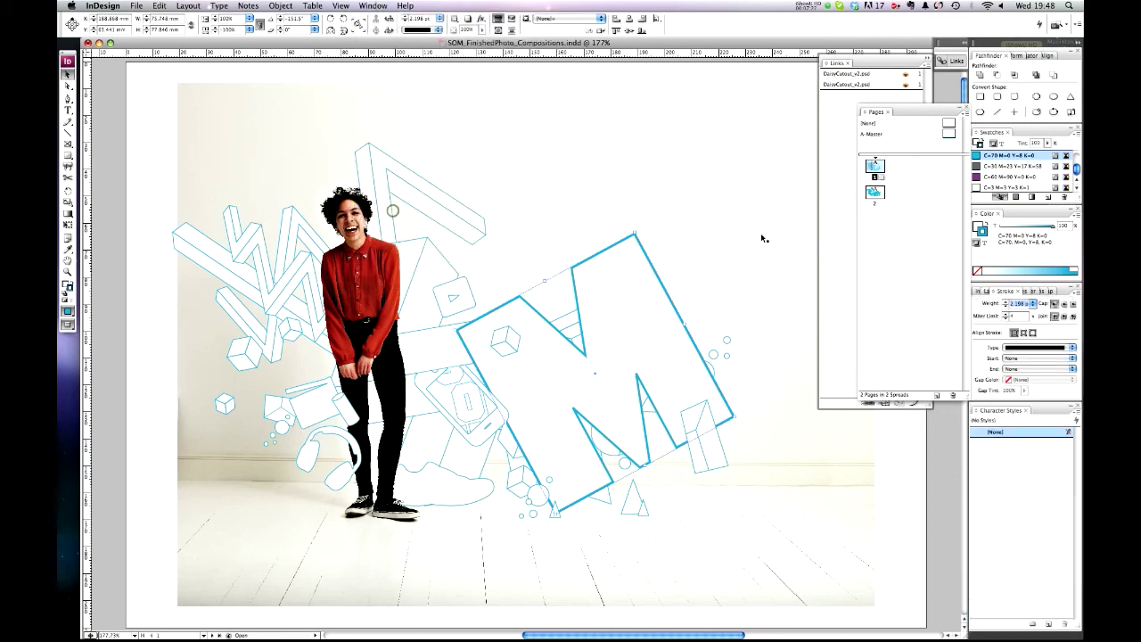
pyautogui.click(1031, 305)
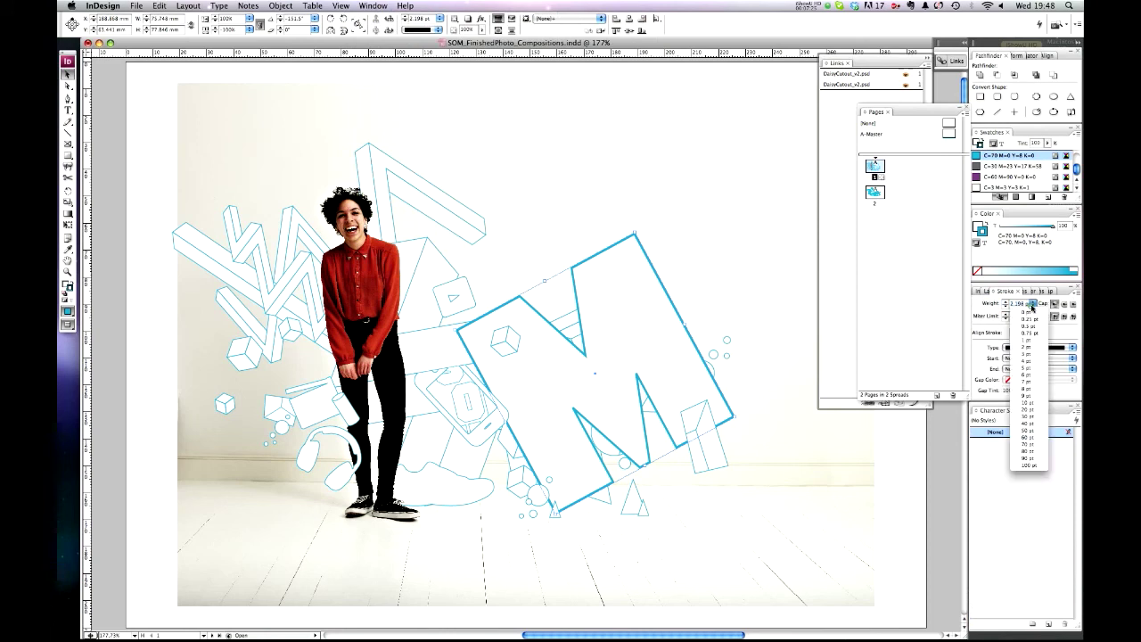
pyautogui.click(1027, 339)
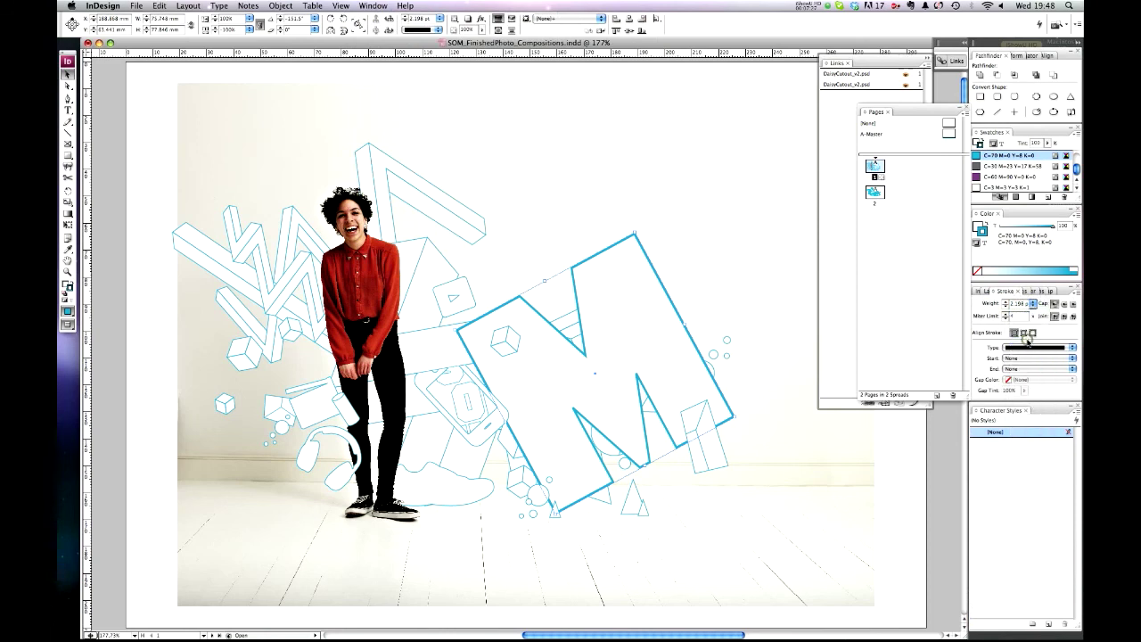
pyautogui.click(1031, 304)
pyautogui.click(1025, 332)
# Deselect and zoom in on the M and phone drawings to check the strokes
pyautogui.click(713, 277)
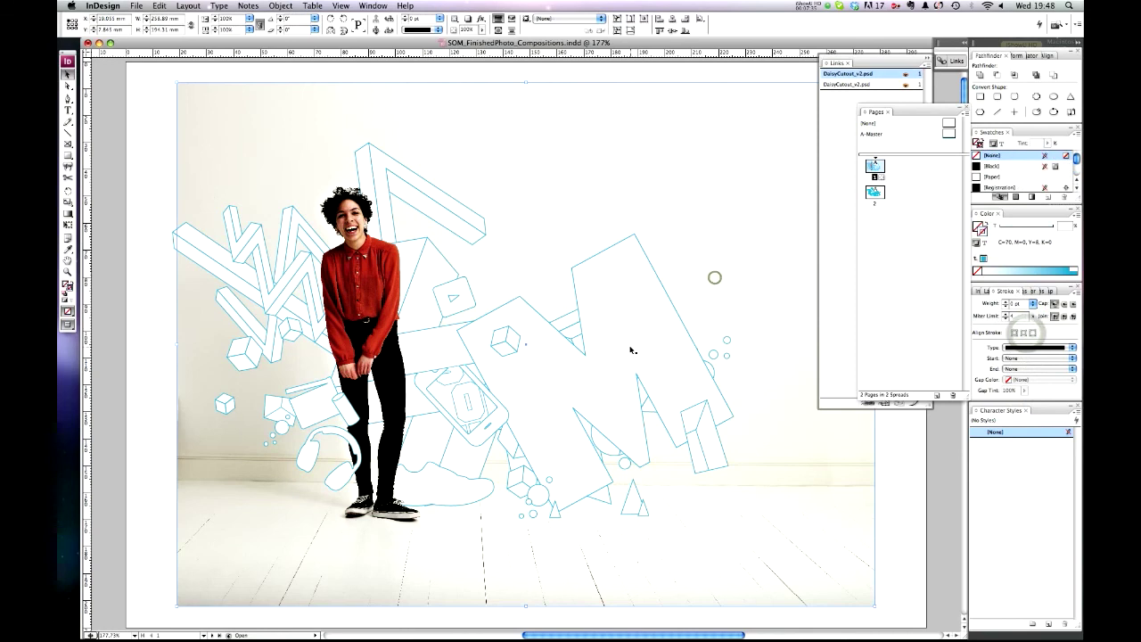
pyautogui.click(894, 461)
pyautogui.press('z')
pyautogui.moveTo(407, 311); pyautogui.dragTo(631, 463)
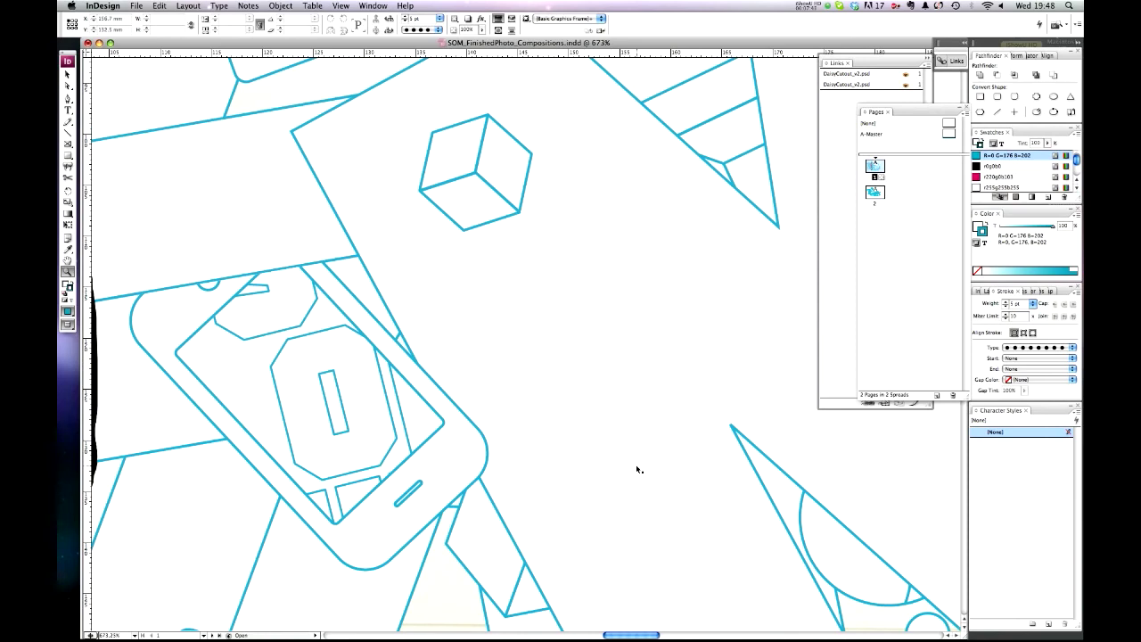
# Fit the full page in the window with Cmd+0
pyautogui.press('super+0')
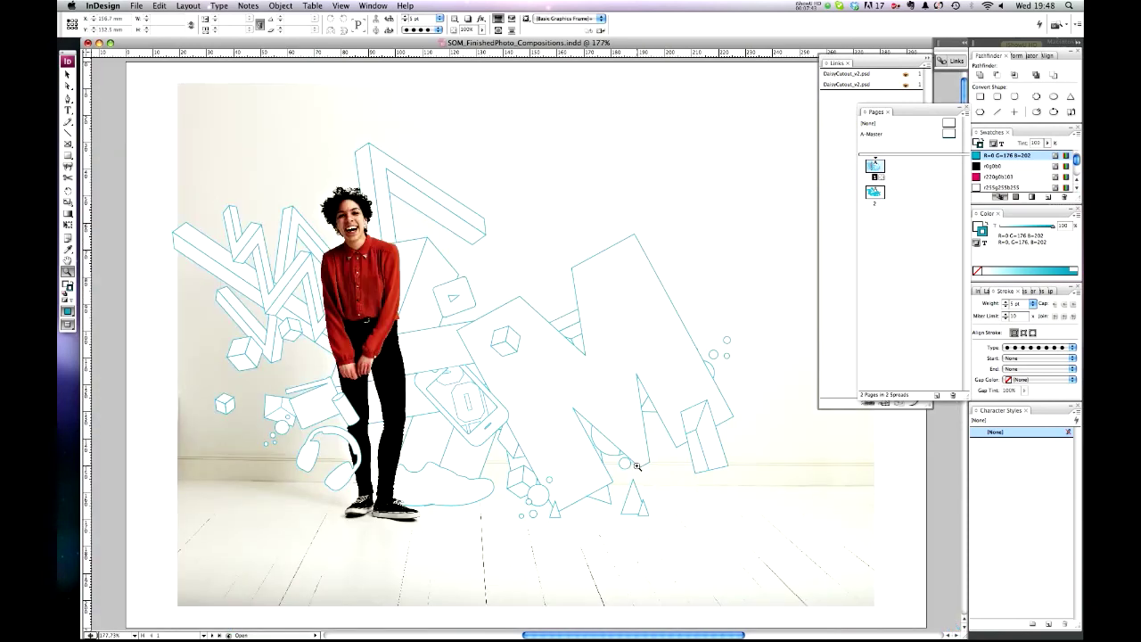